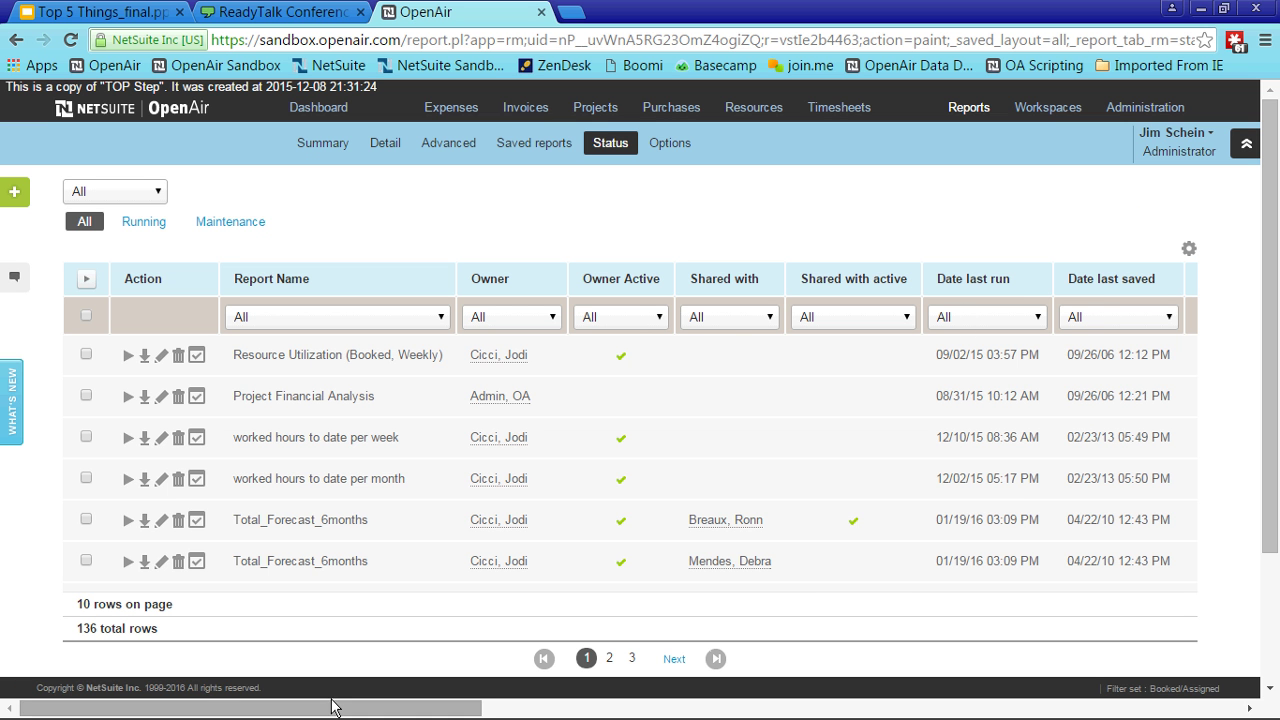
# - Examine the run counts, runtime statistics and schedule columns across the full report status list
pyautogui.moveTo(335, 706); pyautogui.dragTo(721, 706)
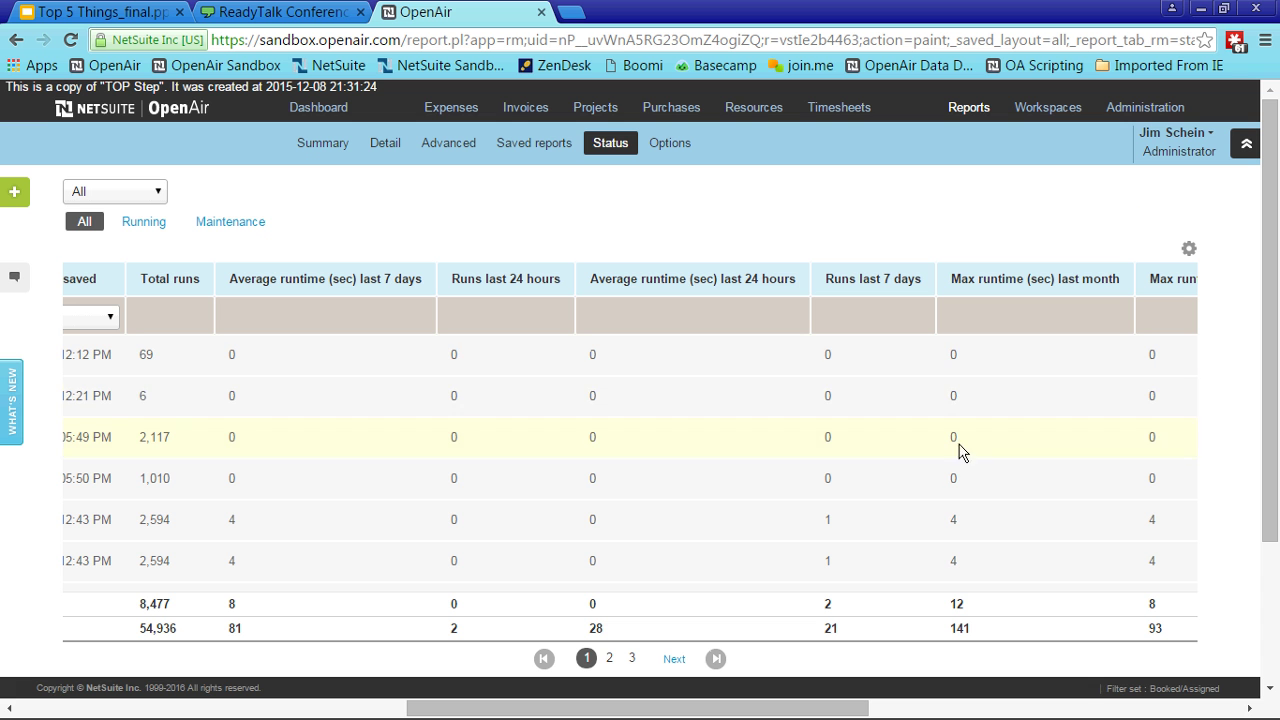
pyautogui.moveTo(517, 710); pyautogui.dragTo(890, 712)
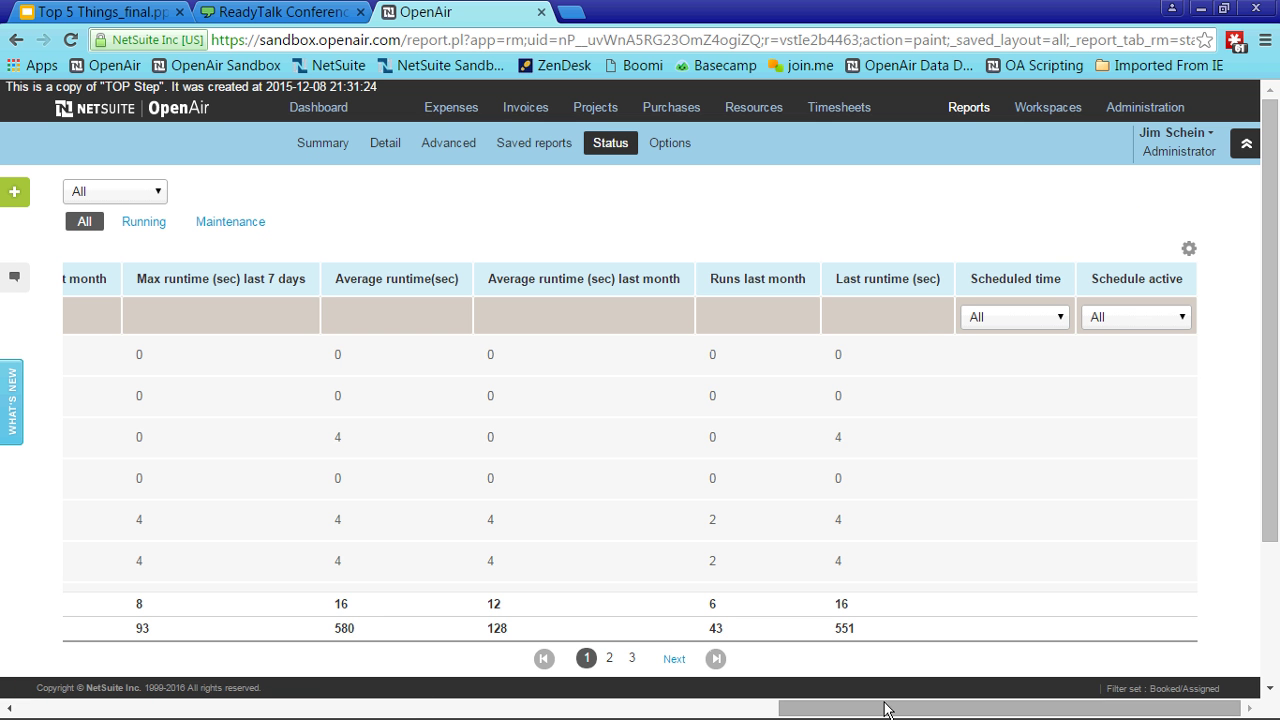
pyautogui.moveTo(885, 708); pyautogui.dragTo(30, 697)
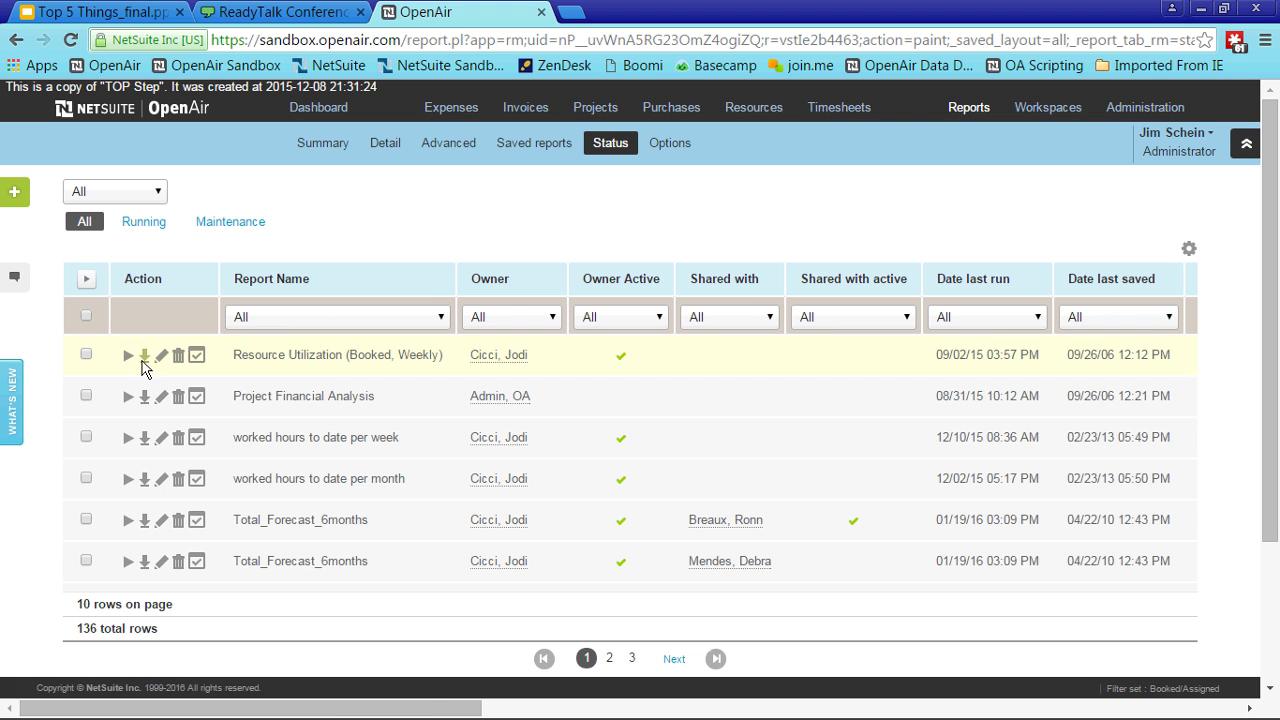
# - Try a bulk change of report owner for the Resource Utilization (Booked, Weekly) report and both worked hours to date reports
pyautogui.click(86, 354)
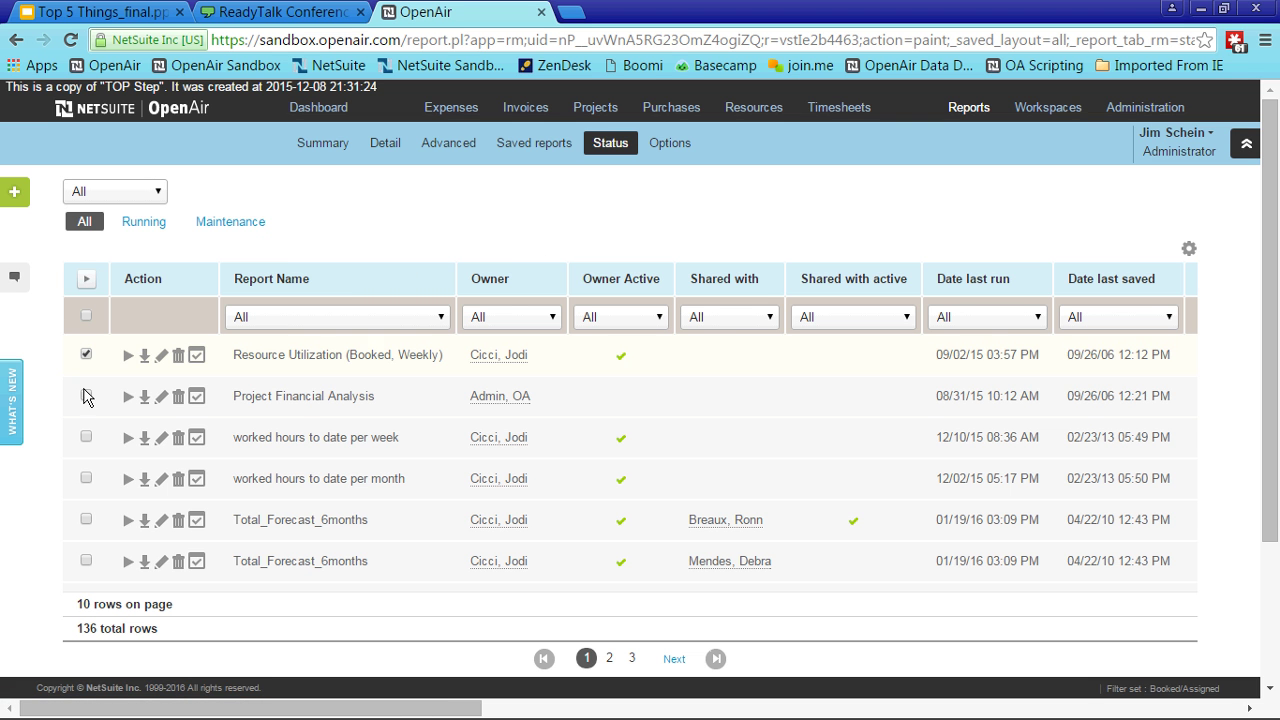
pyautogui.click(86, 478)
pyautogui.click(87, 281)
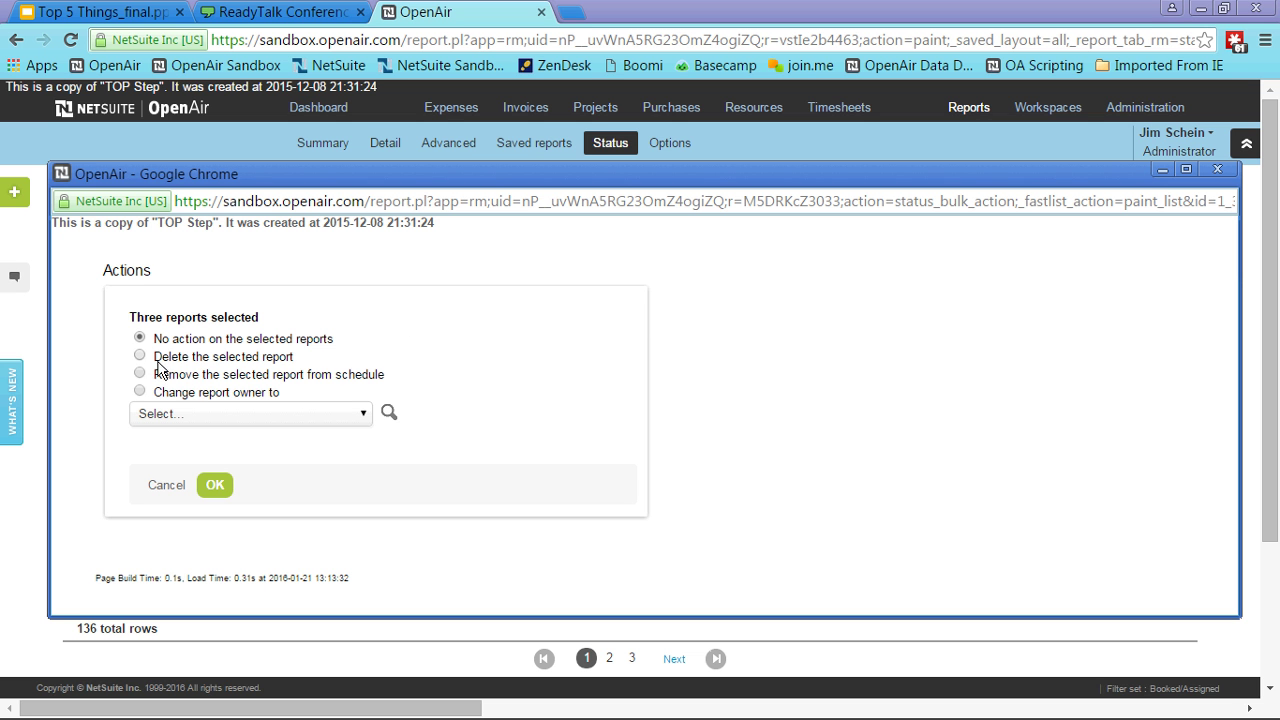
pyautogui.click(141, 394)
pyautogui.click(247, 416)
pyautogui.click(514, 352)
pyautogui.click(139, 391)
pyautogui.click(166, 486)
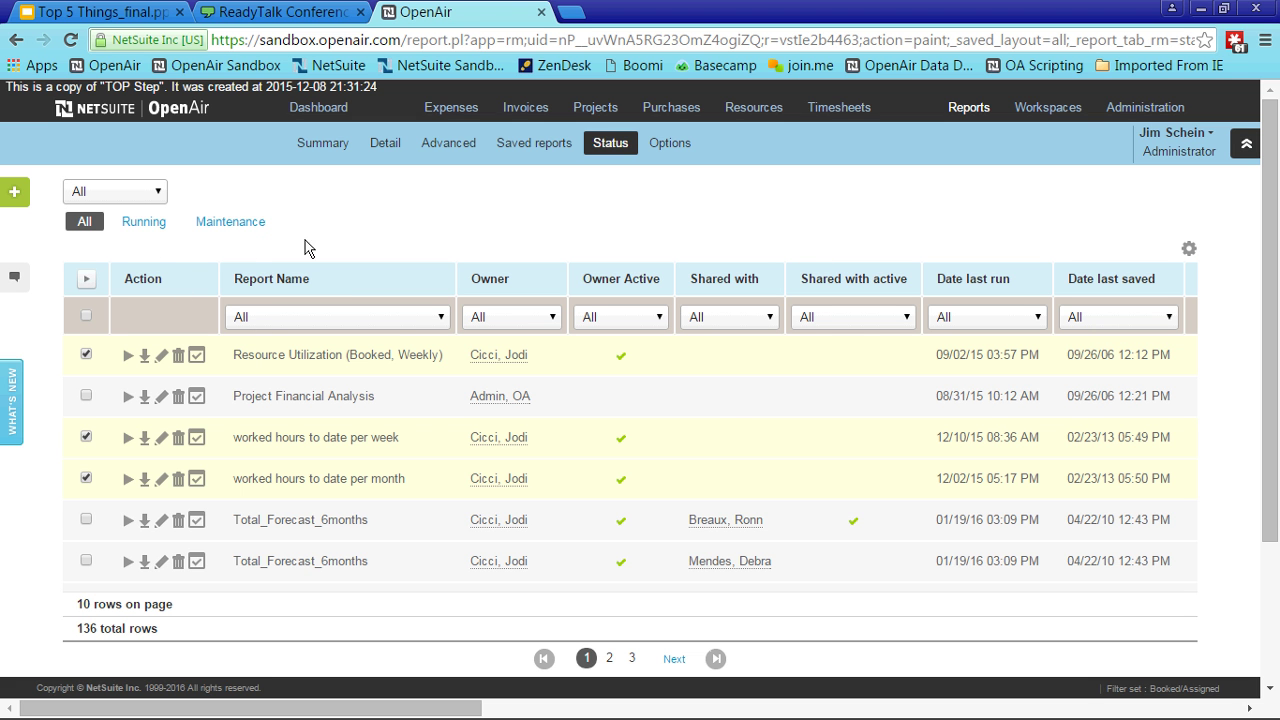
# - Check the lists of running reports and maintenance reports, and return to the list of all reports
pyautogui.click(154, 231)
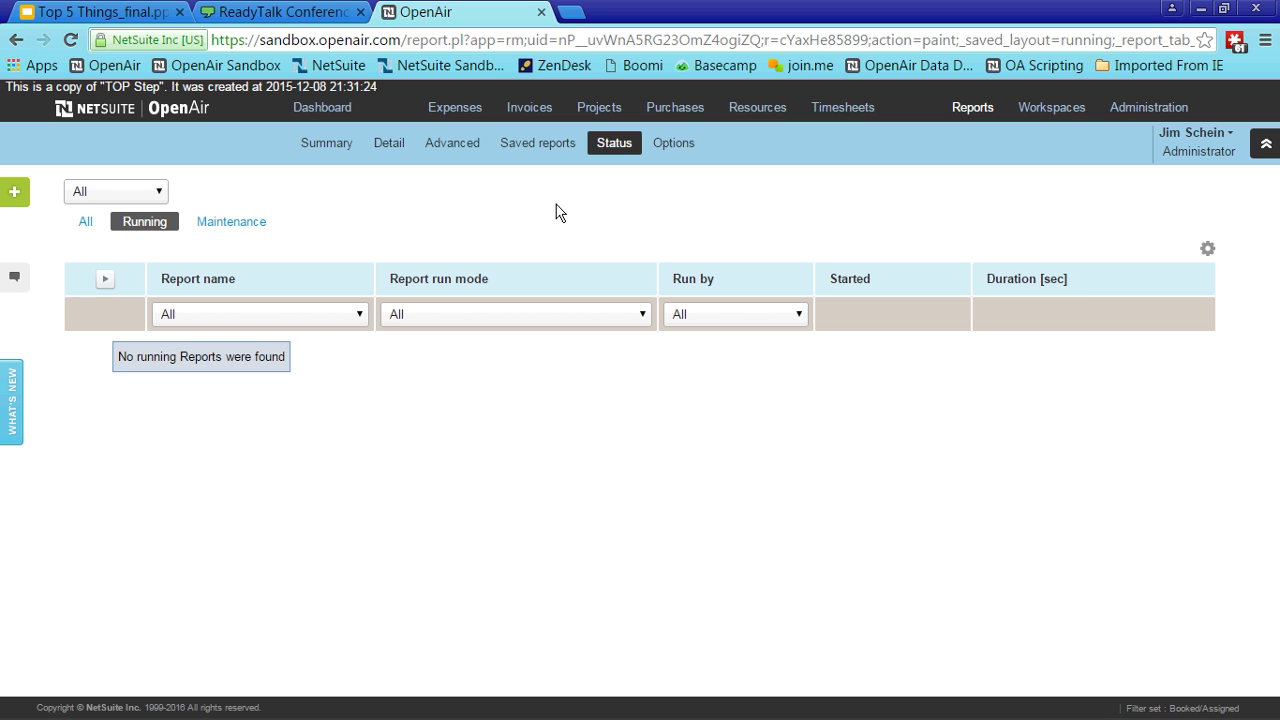
pyautogui.click(243, 228)
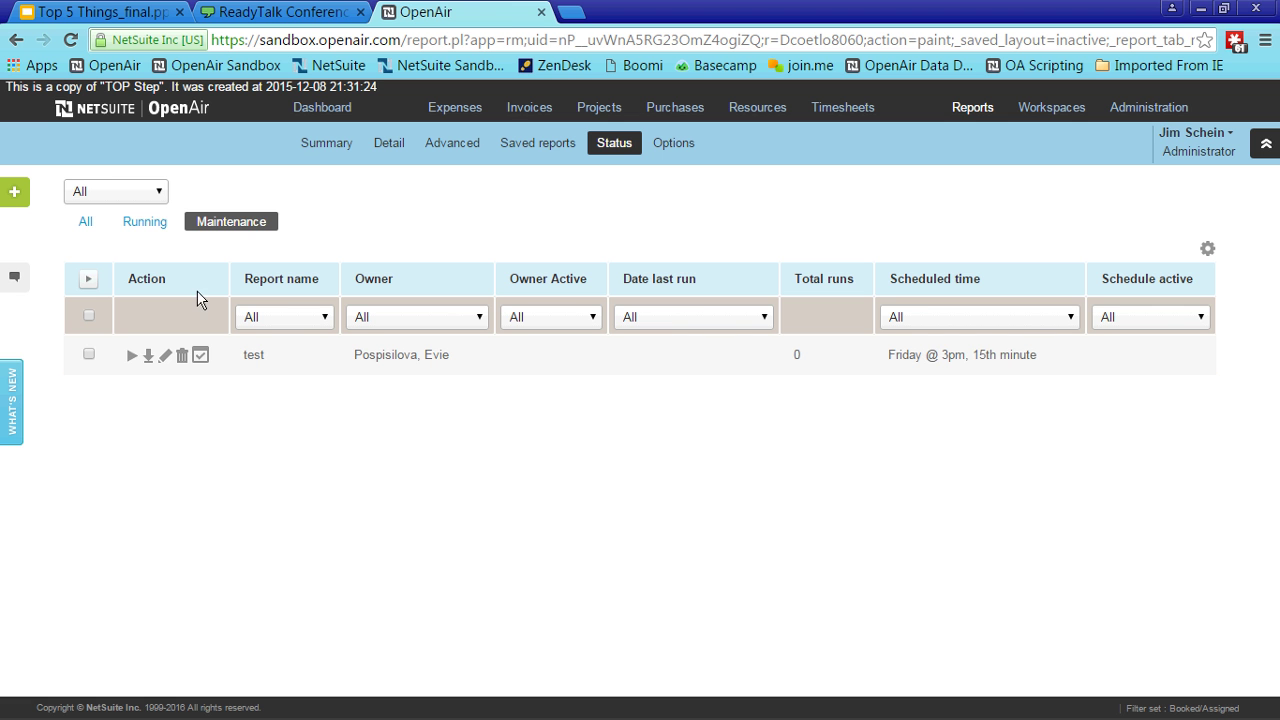
pyautogui.click(90, 228)
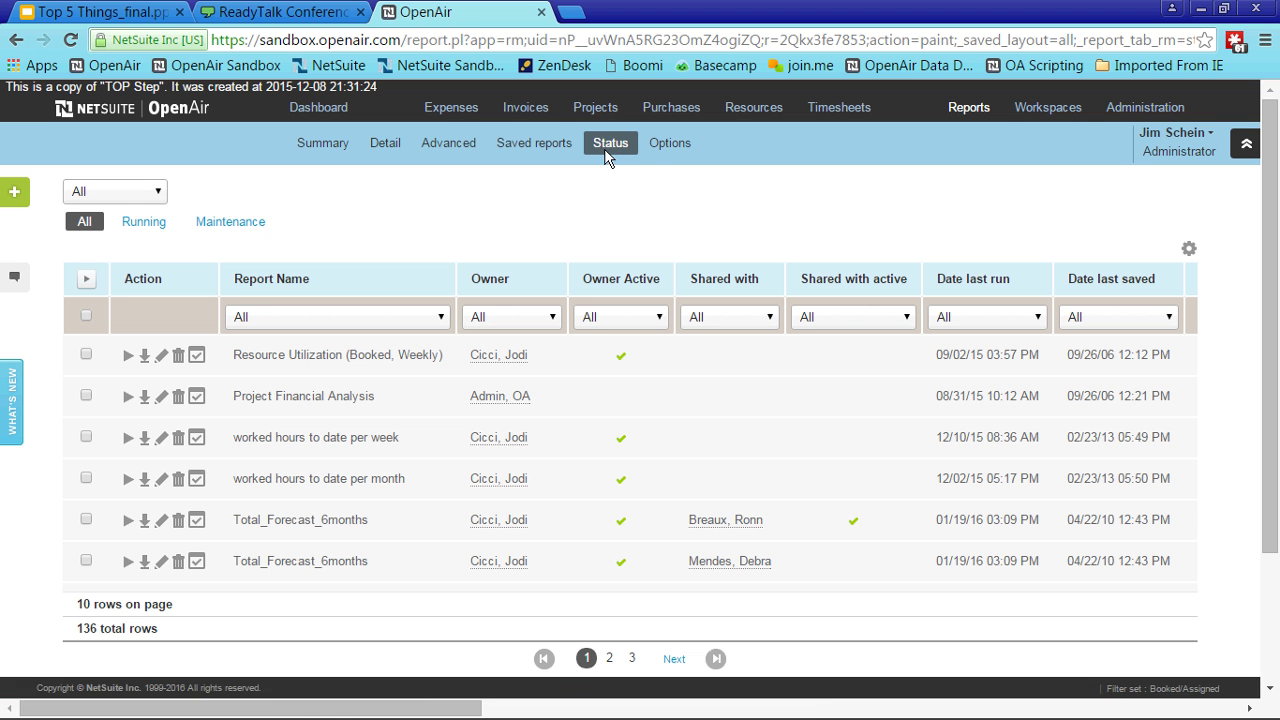
# - Switch to the Top 5 Things_final.pptx deck in Google Slides and present the "#3 – New Report Interface, Status" slide
pyautogui.moveTo(440, 705)
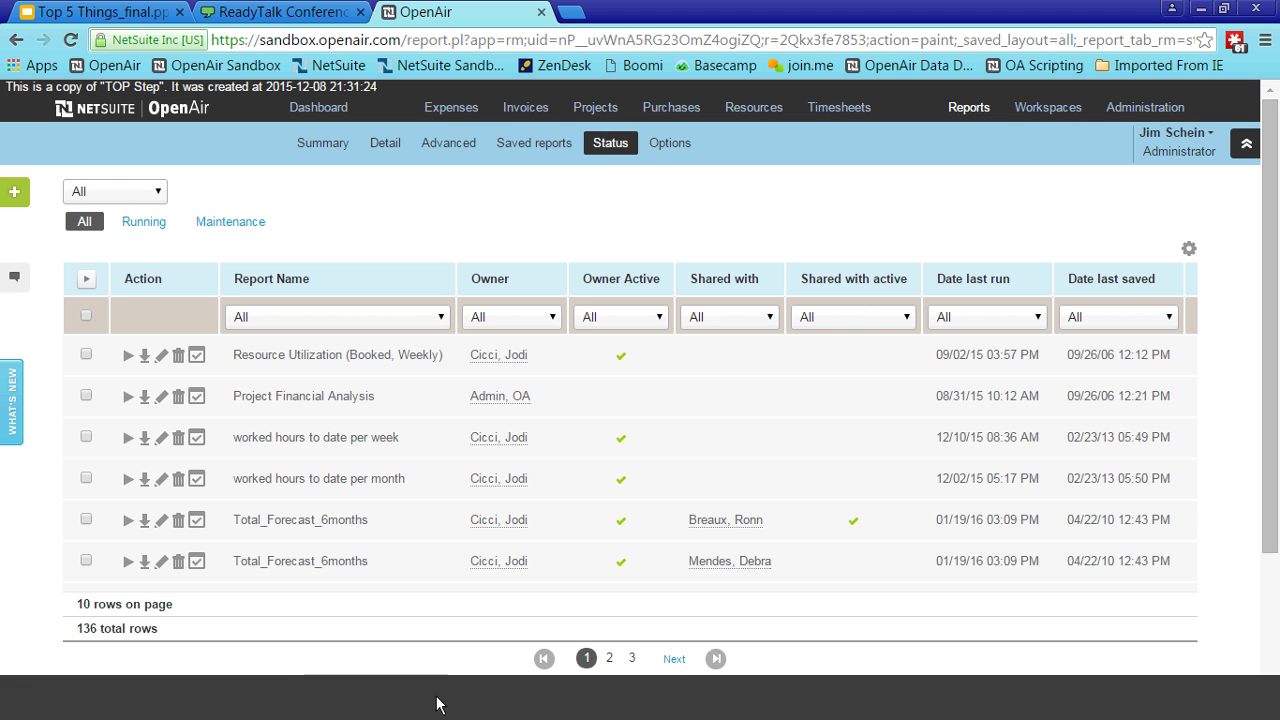
pyautogui.click(108, 13)
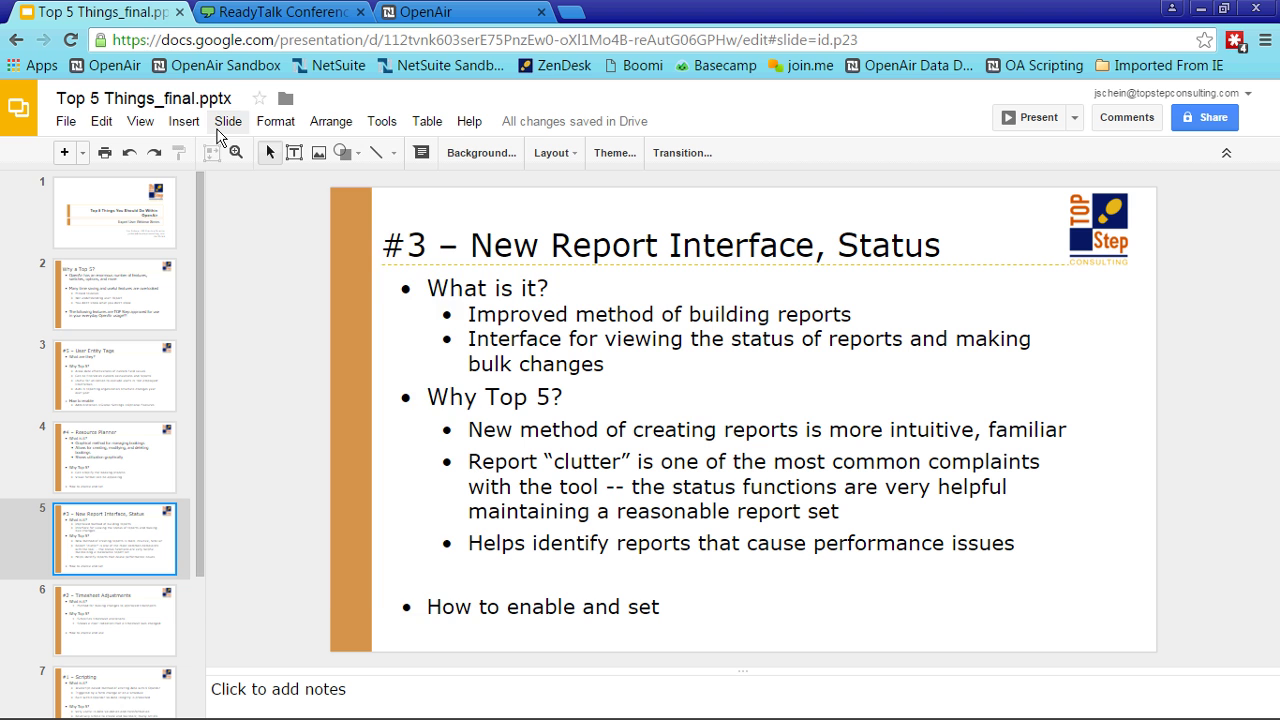
pyautogui.click(228, 121)
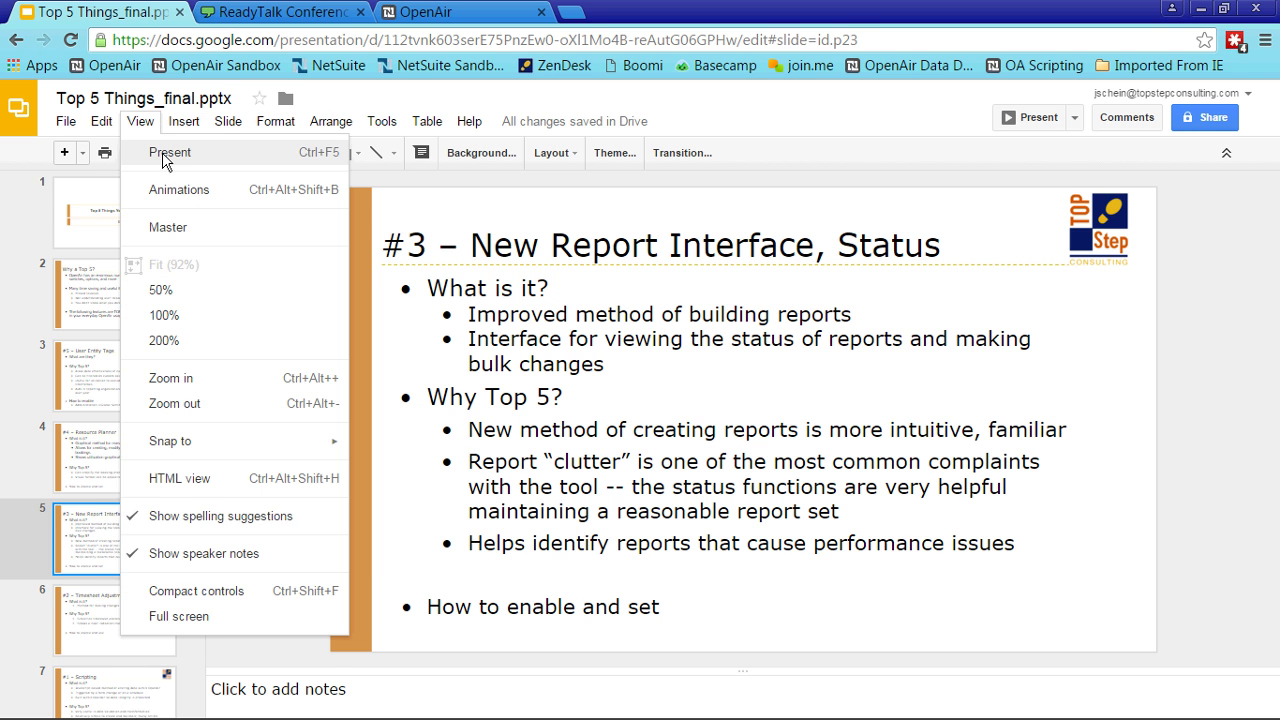
pyautogui.click(170, 152)
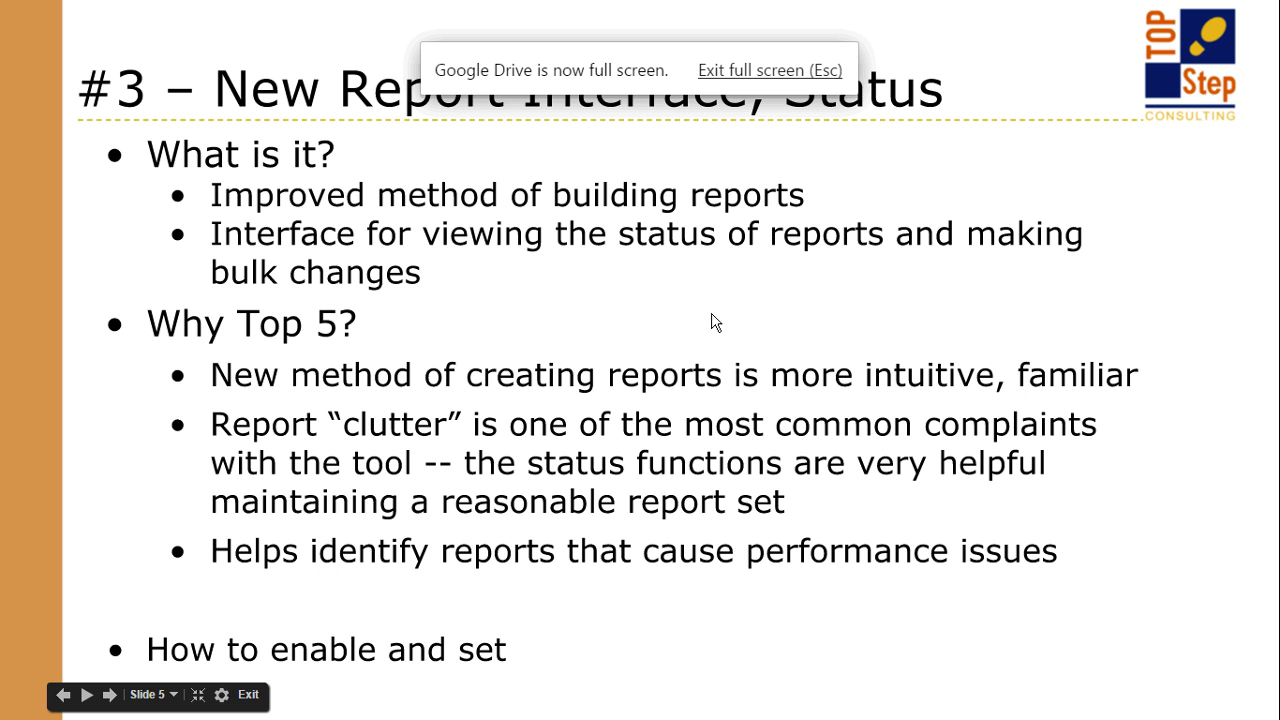
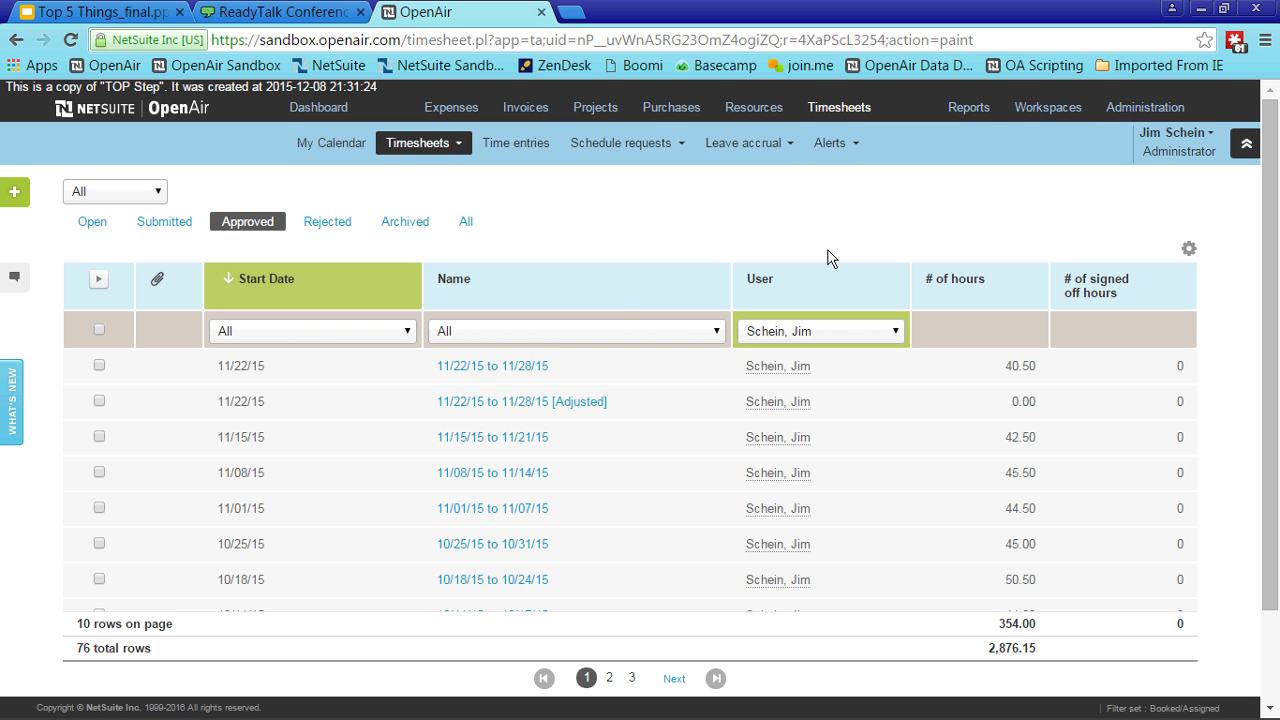
# - Open the approved 11/08/15 to 11/14/15 timesheet, review its report and start an adjustment of the timesheet
pyautogui.click(464, 478)
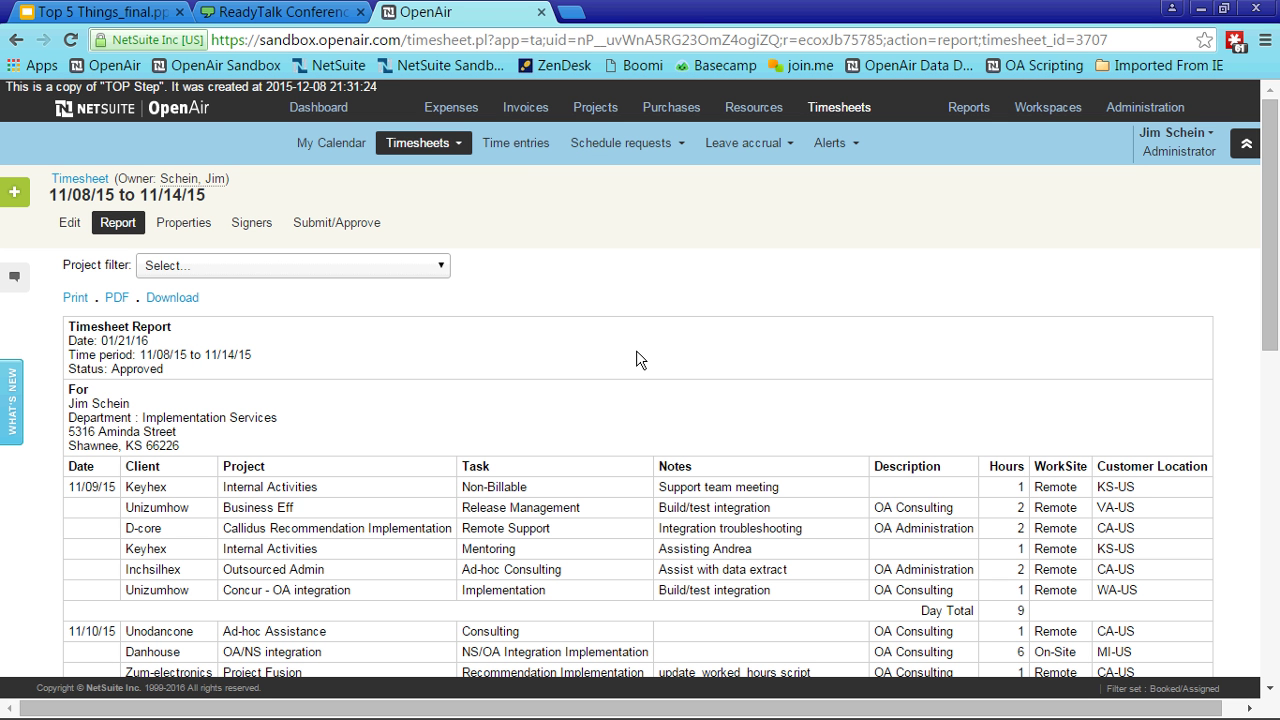
pyautogui.scroll(-1, 706, 480)
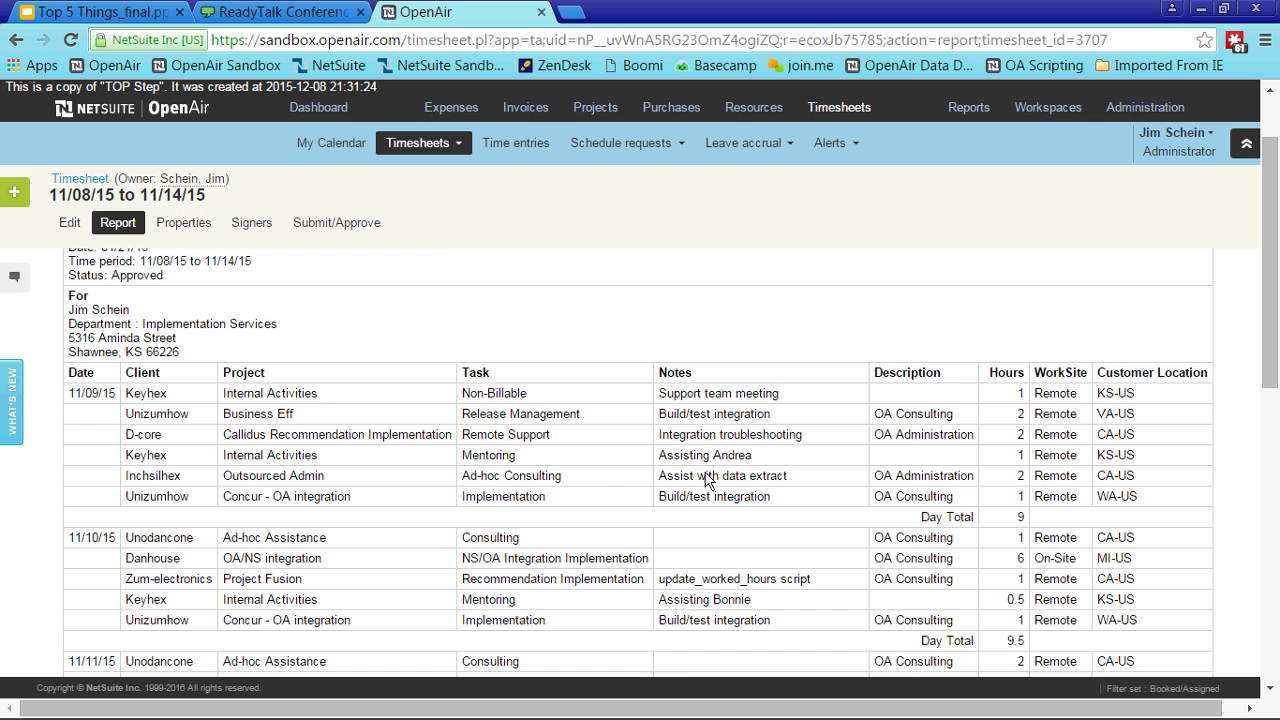
pyautogui.scroll(1, 582, 486)
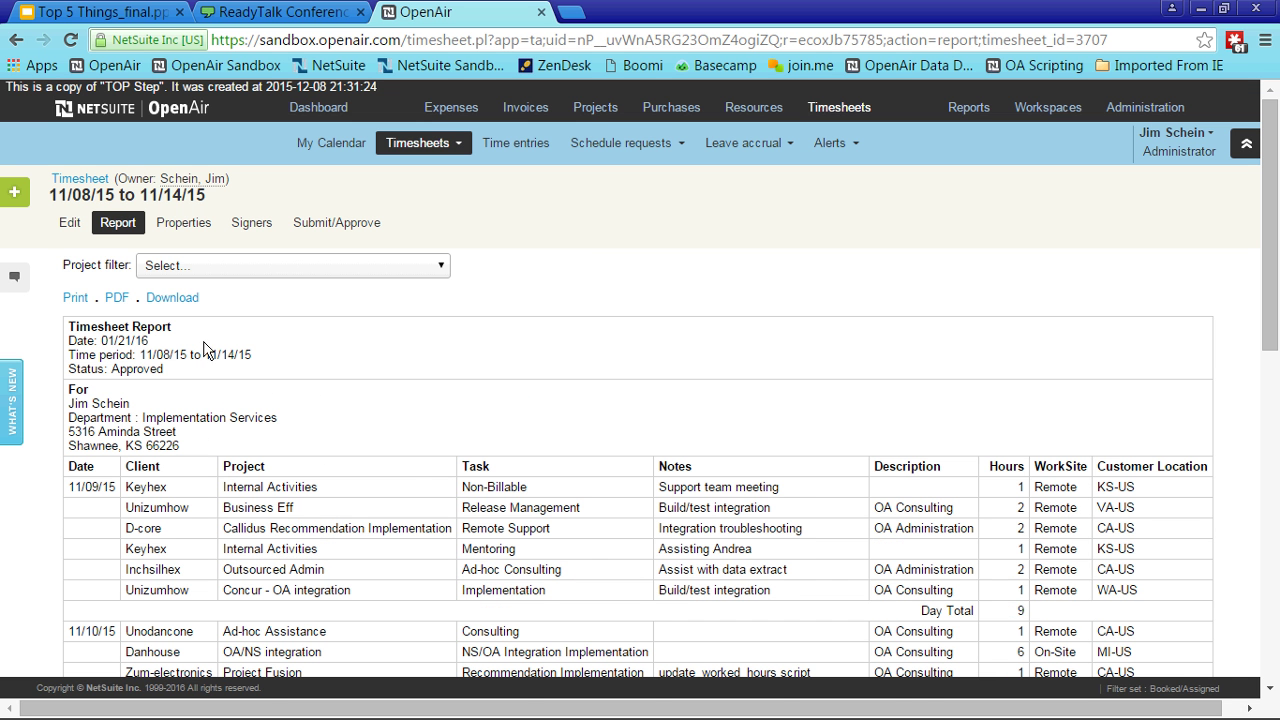
pyautogui.click(69, 222)
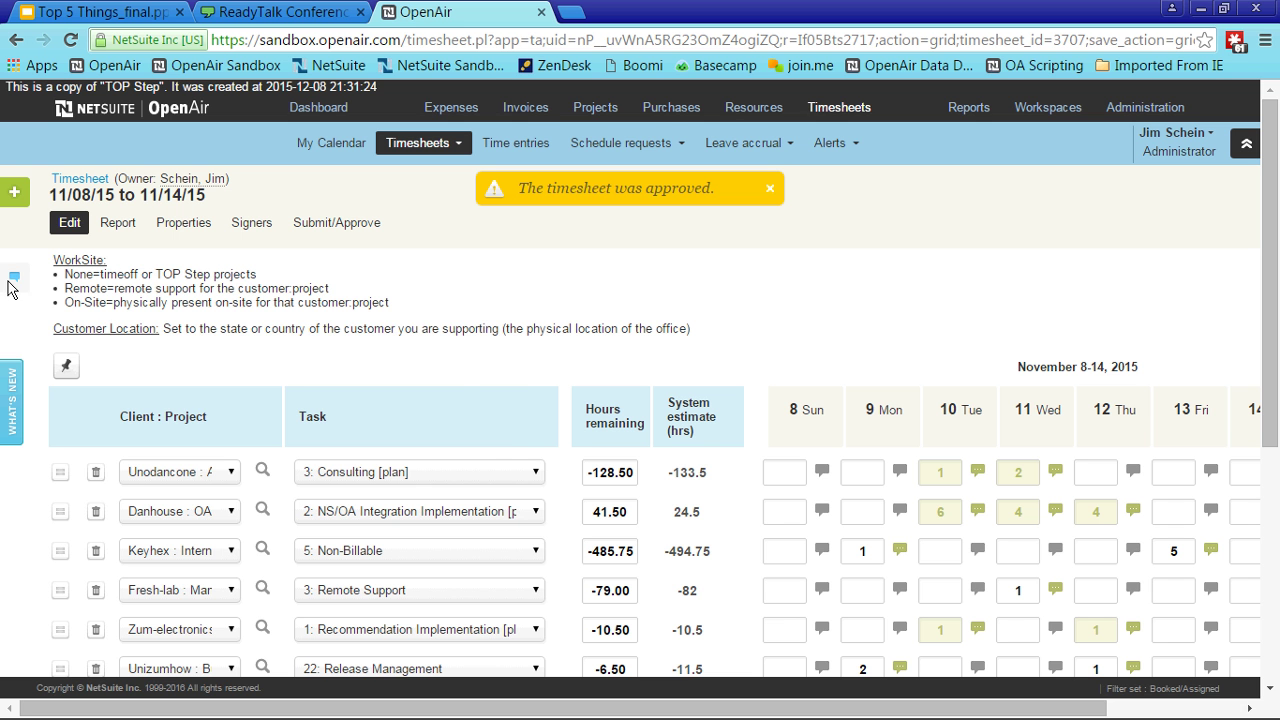
pyautogui.moveTo(10, 284)
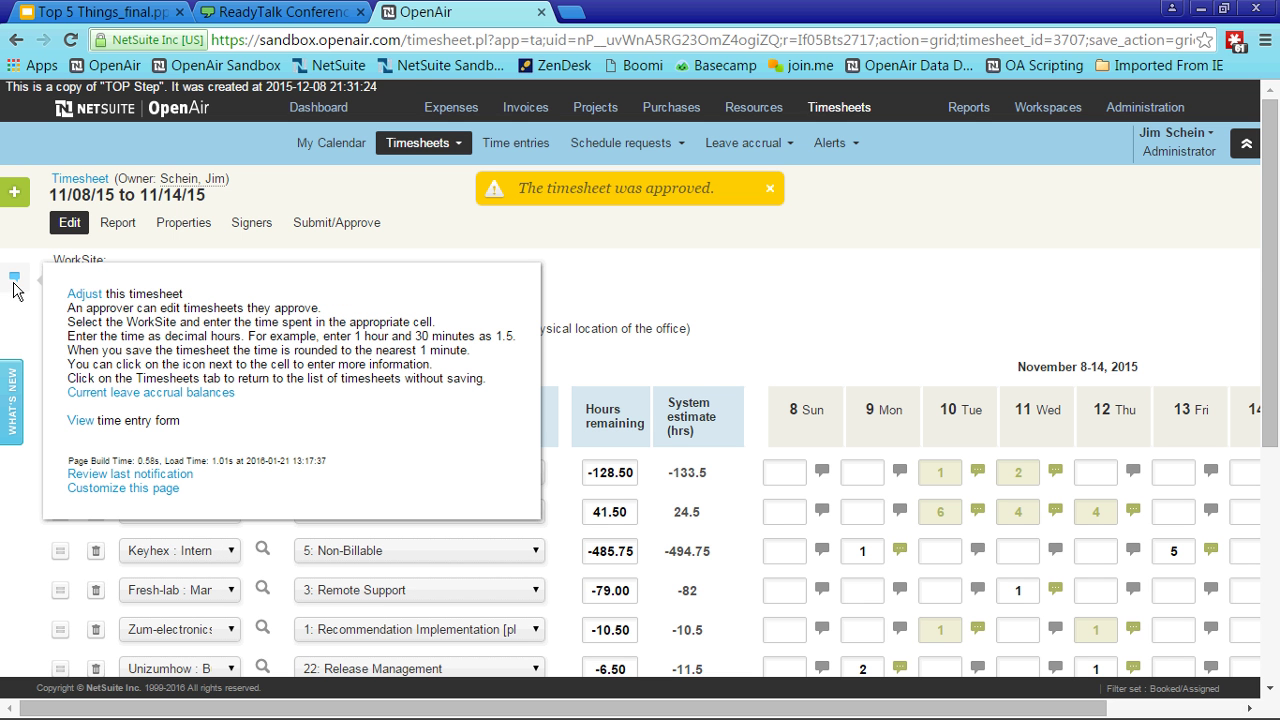
pyautogui.click(80, 297)
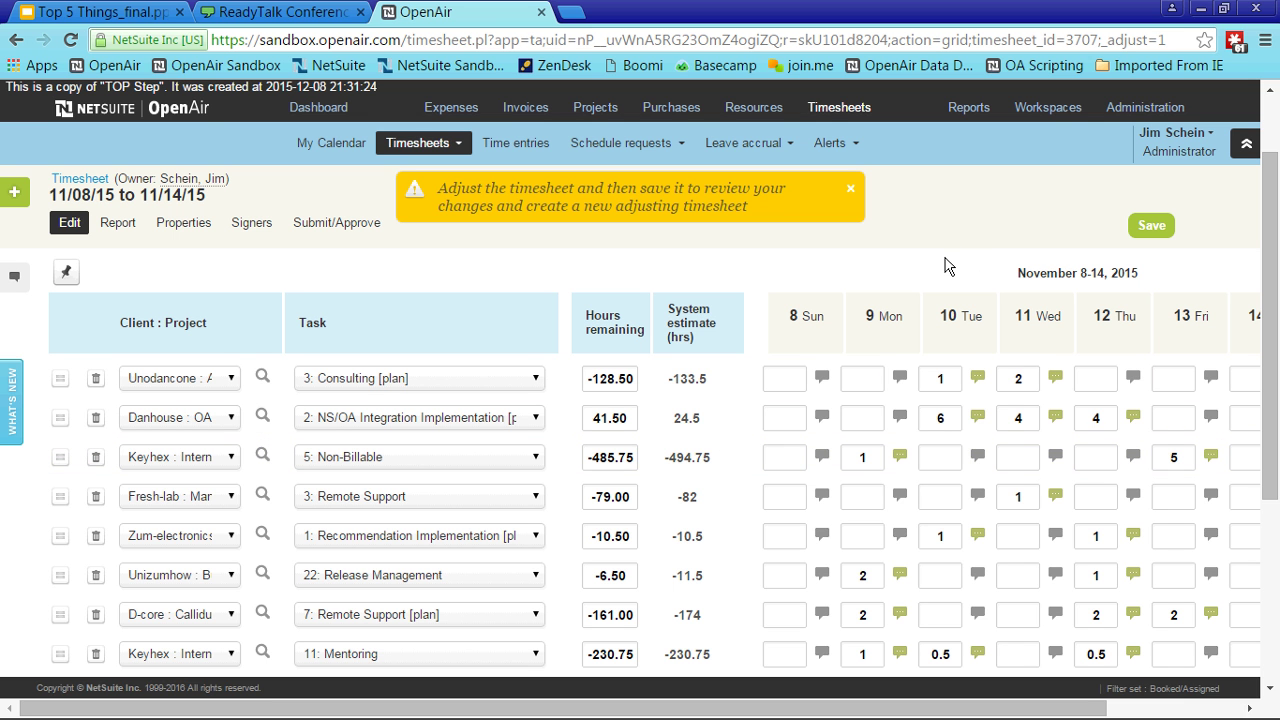
# - Clear Wednesday the 11th for the Unodancone Consulting task, enter 2 hours that day for Unizumhow Release Management, and save for review
pyautogui.scroll(-1, 940, 330)
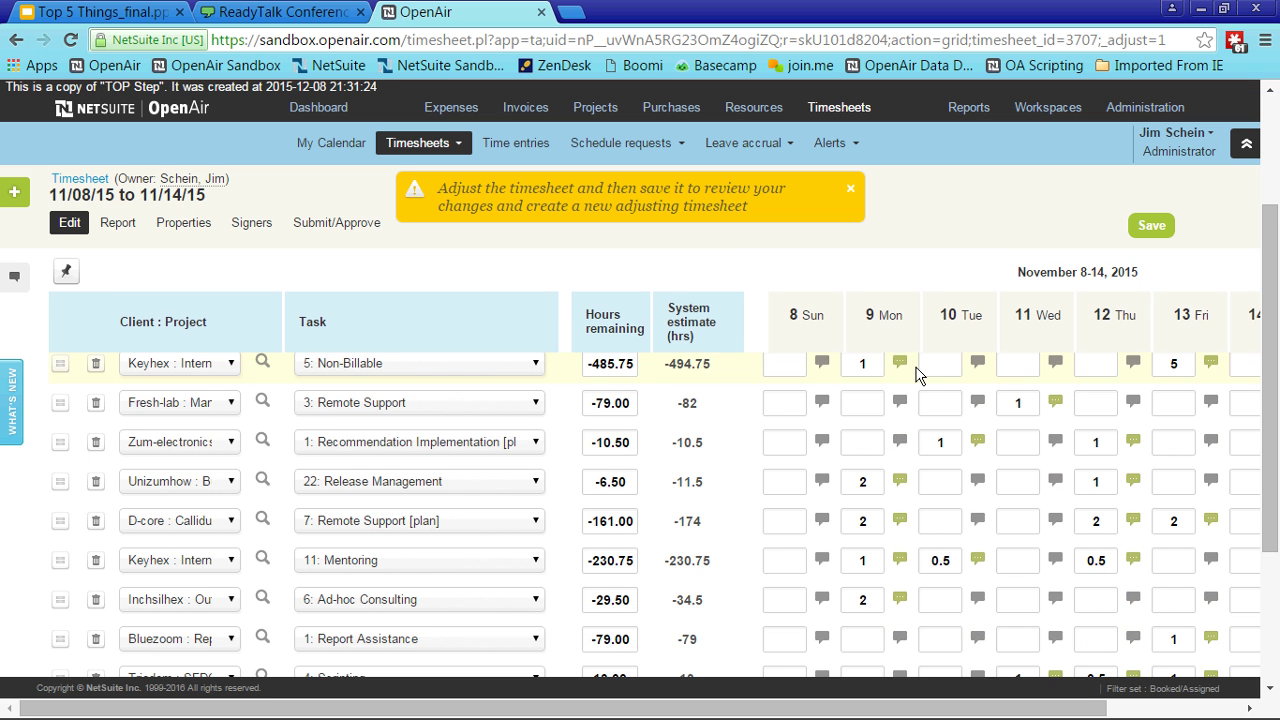
pyautogui.scroll(1, 940, 380)
pyautogui.scroll(1, 1094, 486)
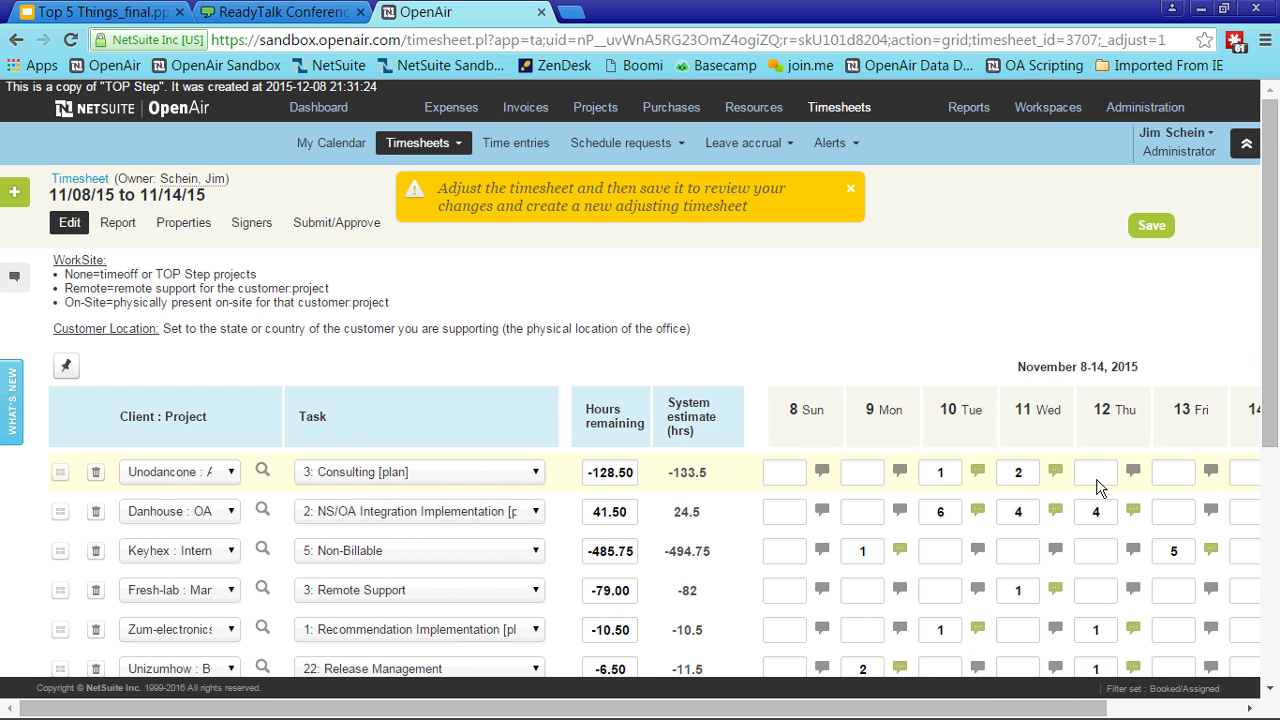
pyautogui.scroll(-1, 1091, 497)
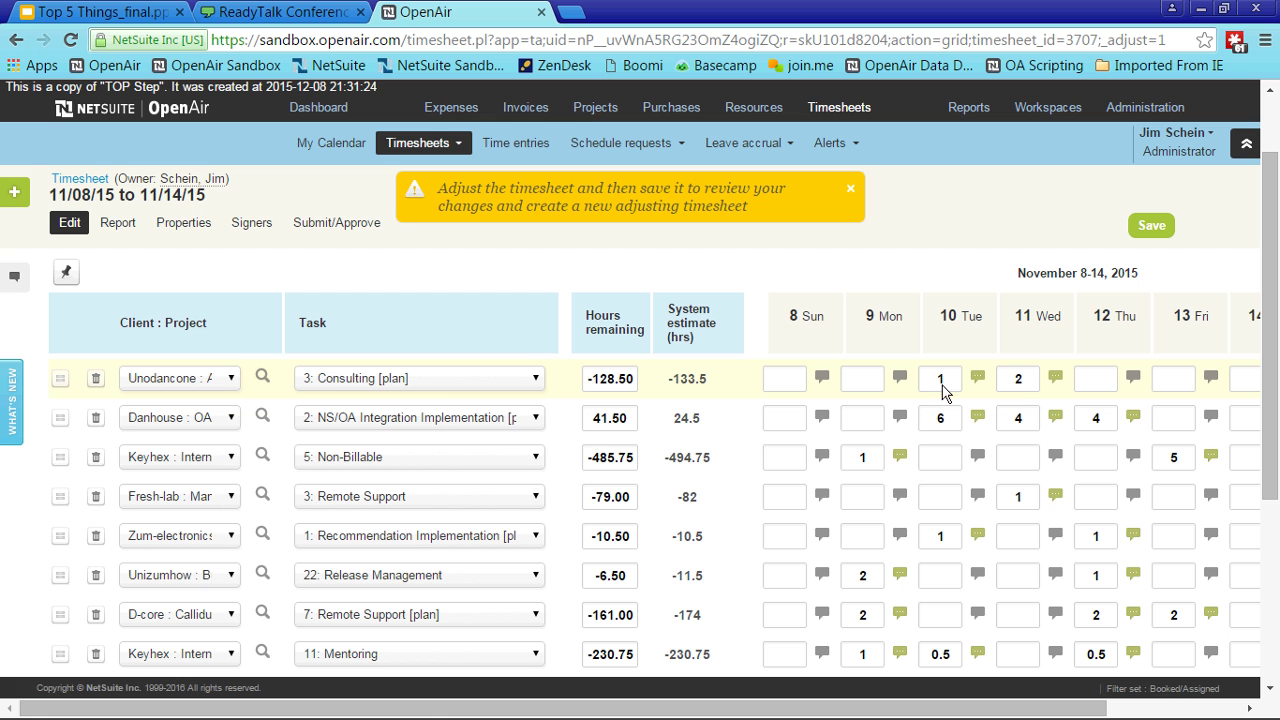
pyautogui.click(1034, 380)
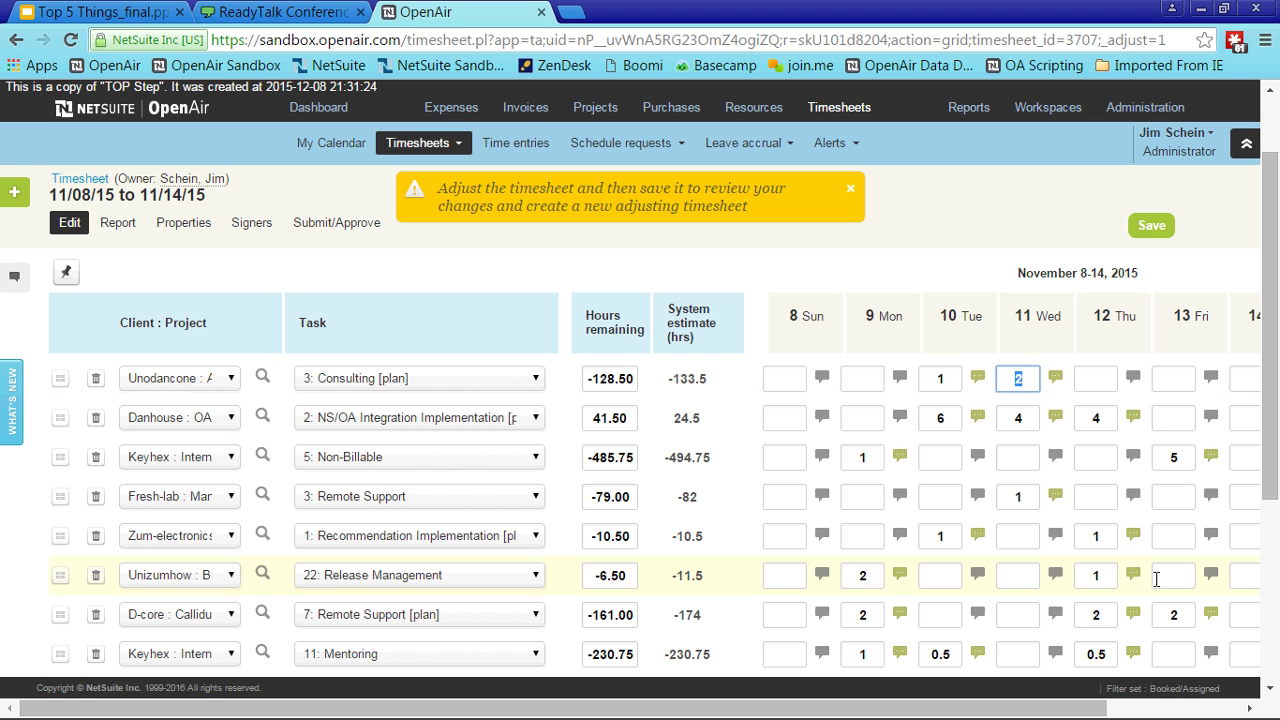
pyautogui.press('BackSpace')
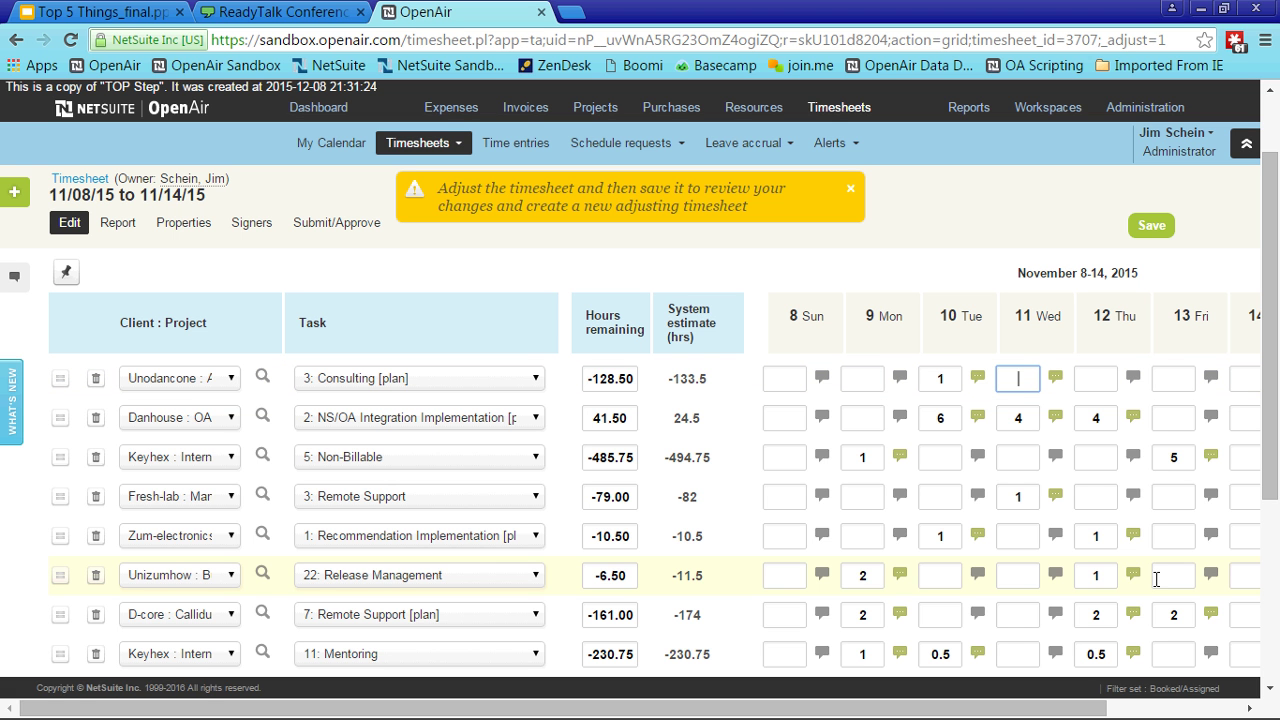
pyautogui.click(1010, 577)
pyautogui.write('2')
pyautogui.press('Up')
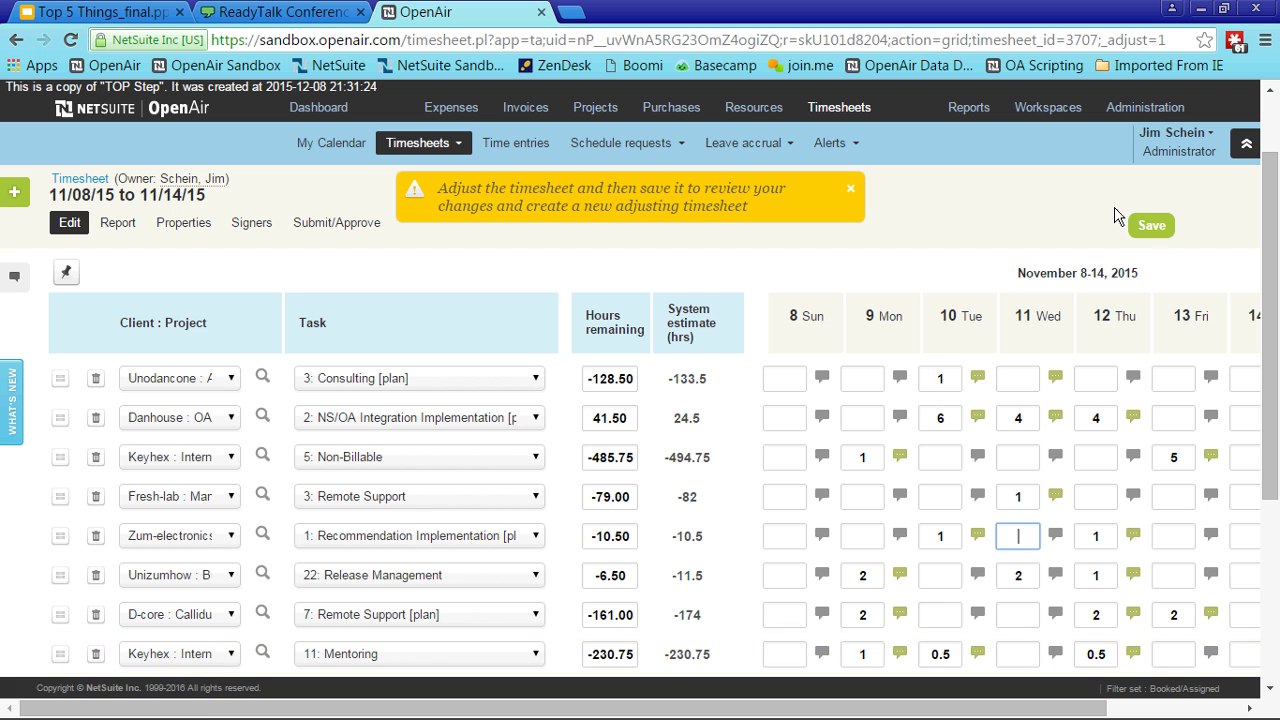
pyautogui.click(1163, 231)
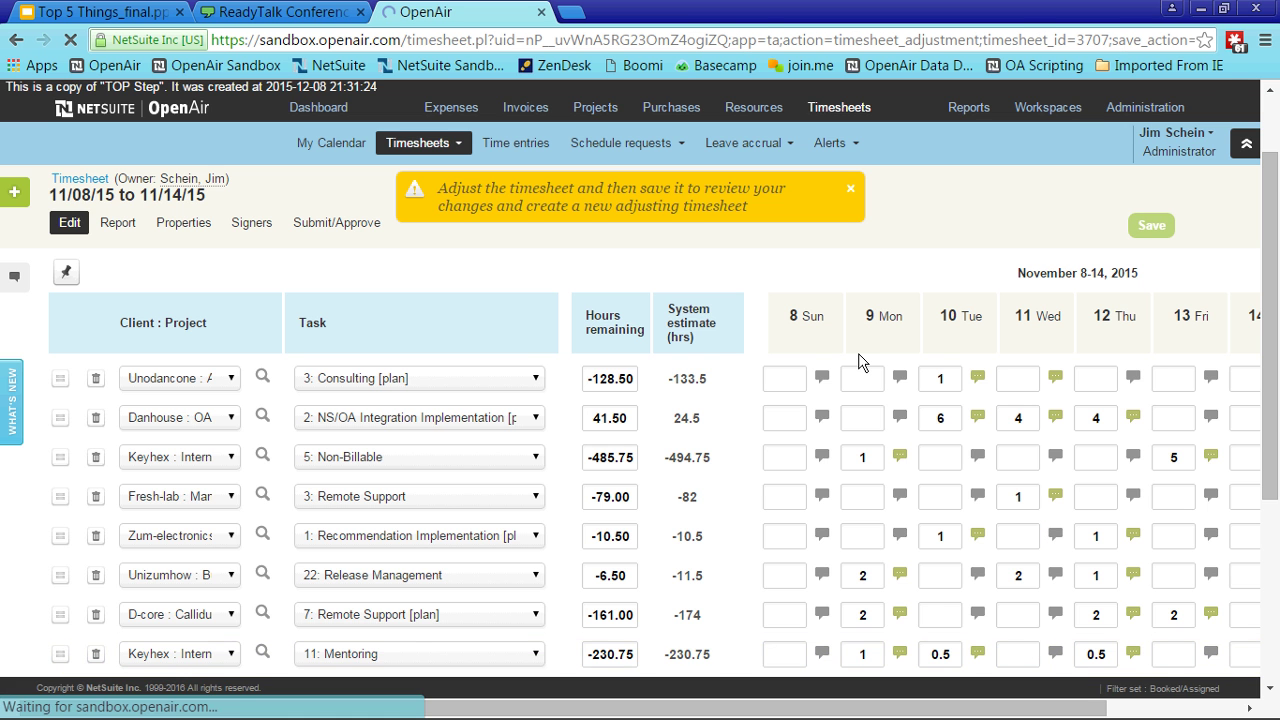
# - Add the note "Demo for webinar" to the adjusting timesheet, review its adjustment entries and save it
pyautogui.scroll(-1, 563, 314)
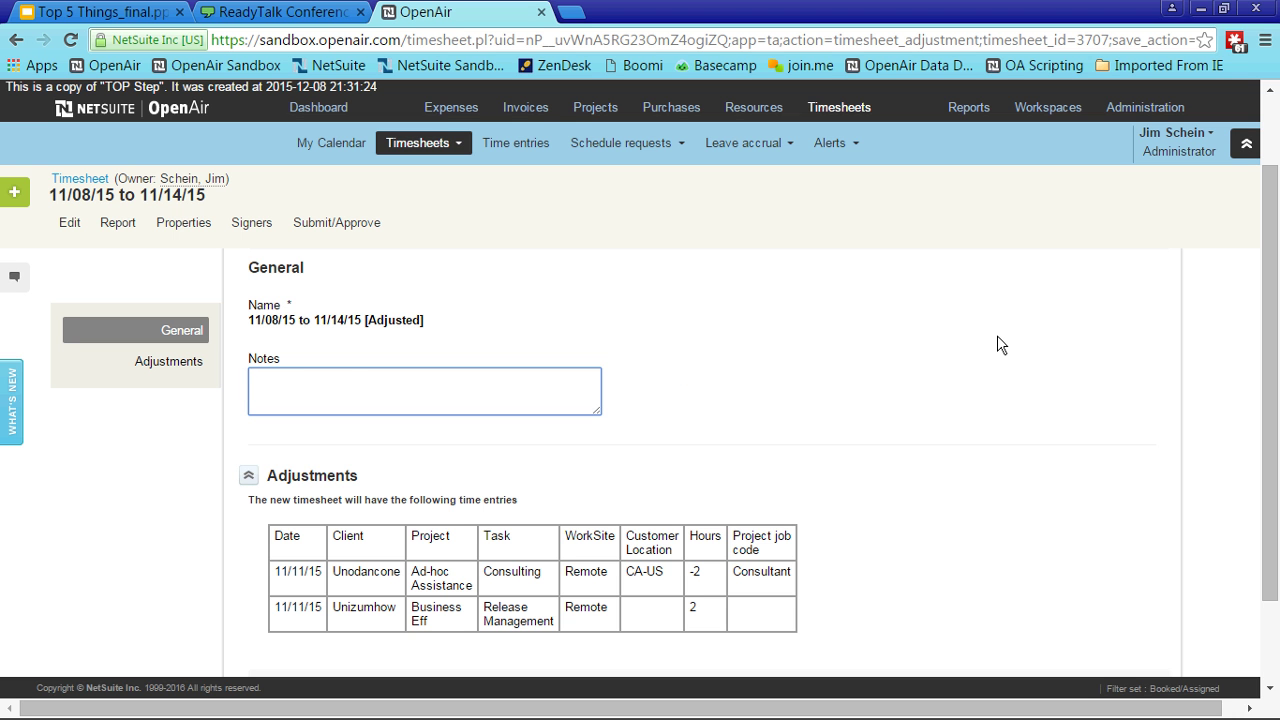
pyautogui.write('Demo for webinar')
pyautogui.scroll(1, 757, 331)
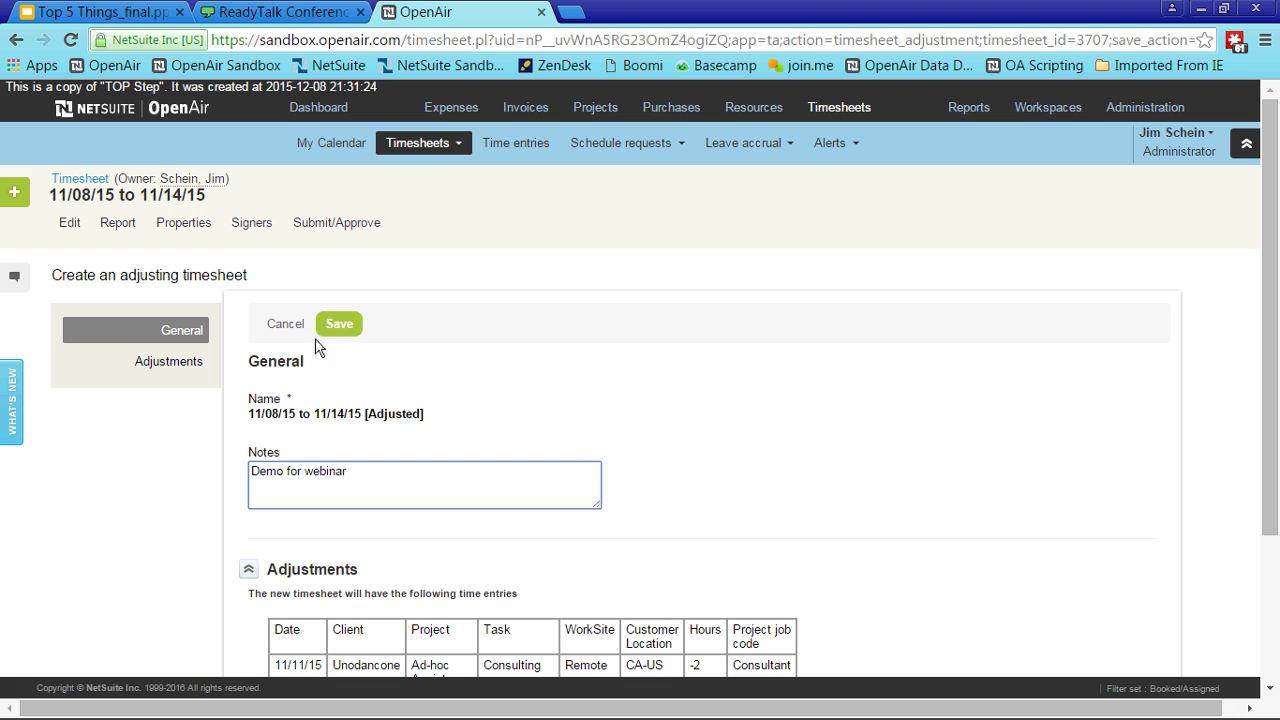
pyautogui.scroll(-1, 486, 369)
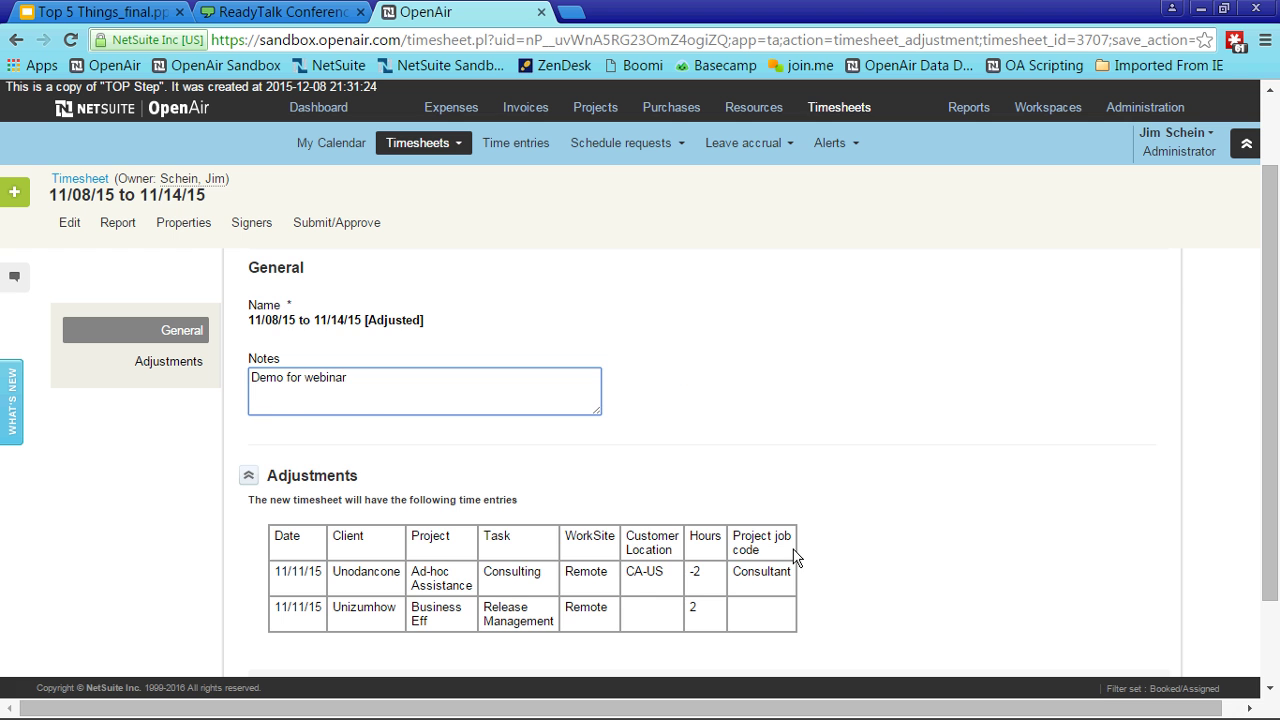
pyautogui.scroll(1, 794, 558)
pyautogui.click(340, 323)
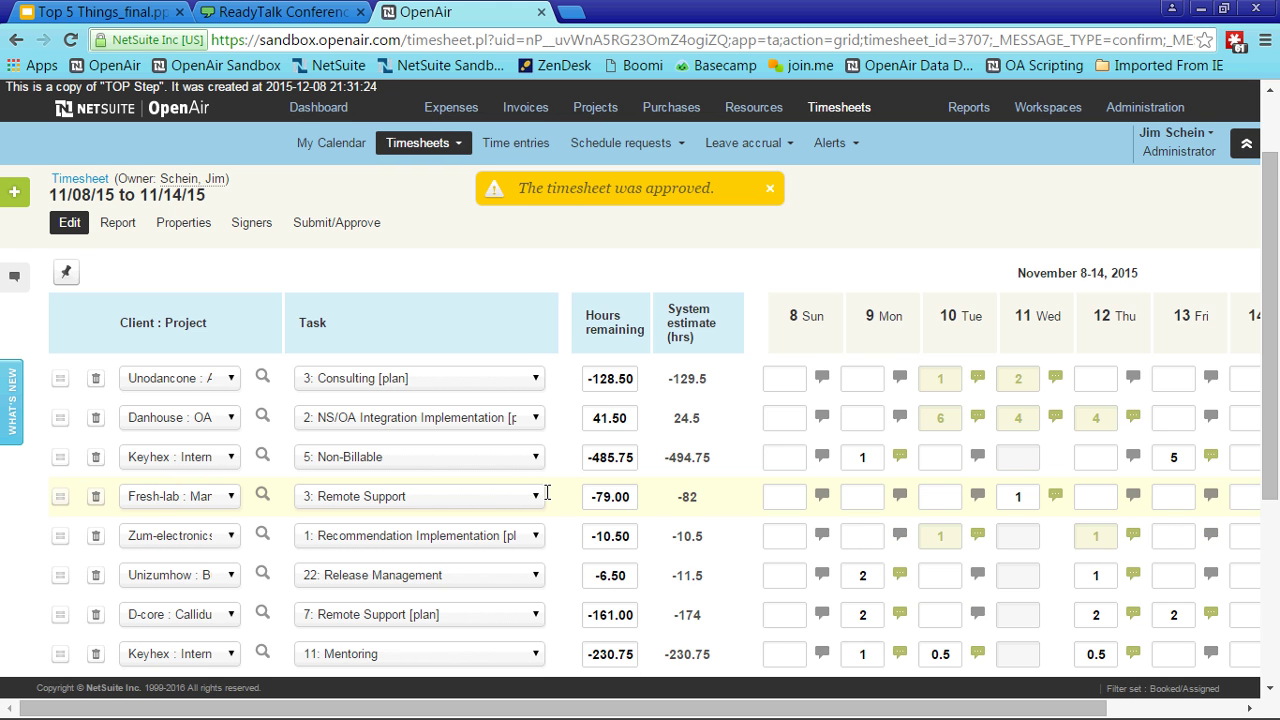
# - Review the report and time grid of the 11/08/15 to 11/14/15 [Adjusted] timesheet, and return to the approved timesheets list
pyautogui.click(76, 179)
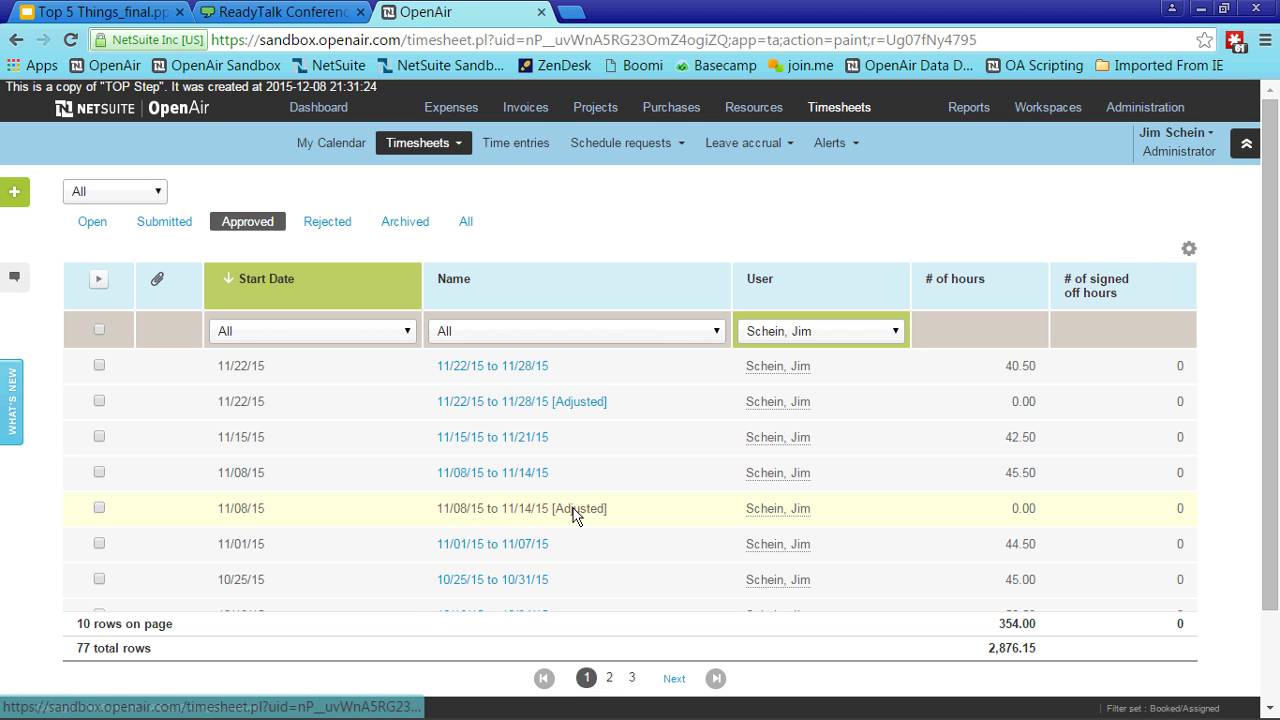
pyautogui.click(575, 513)
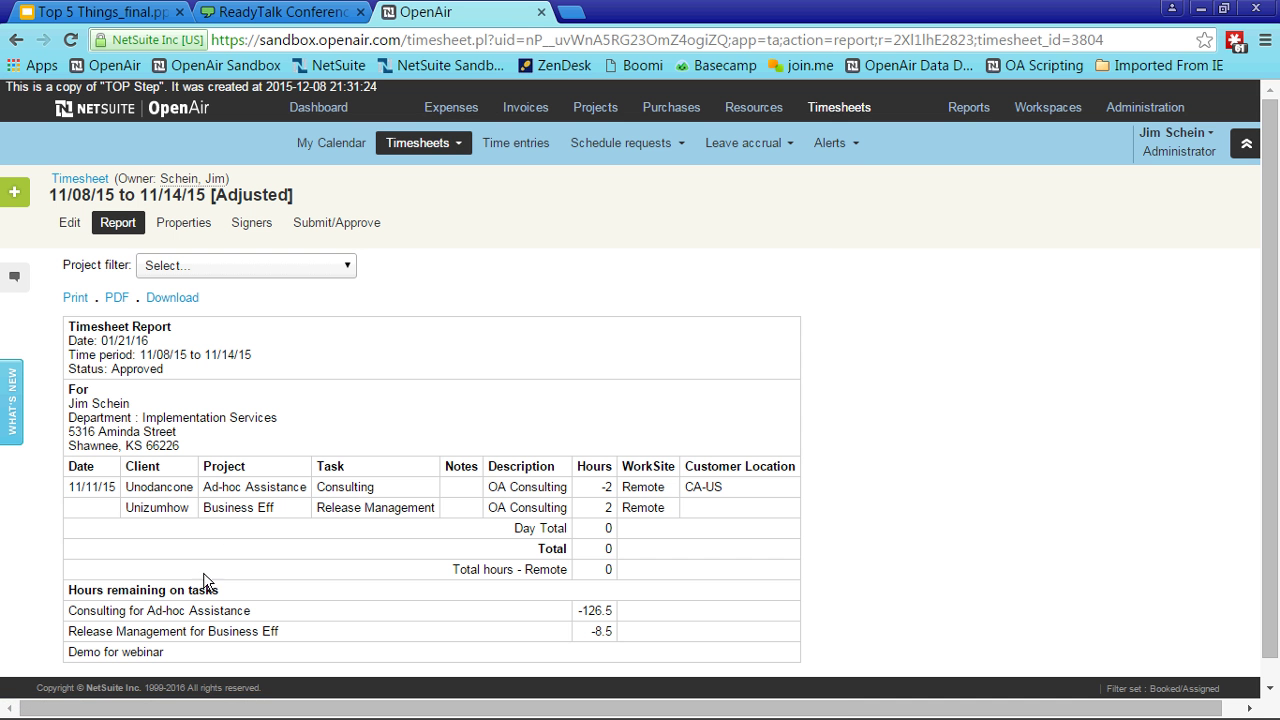
pyautogui.click(72, 222)
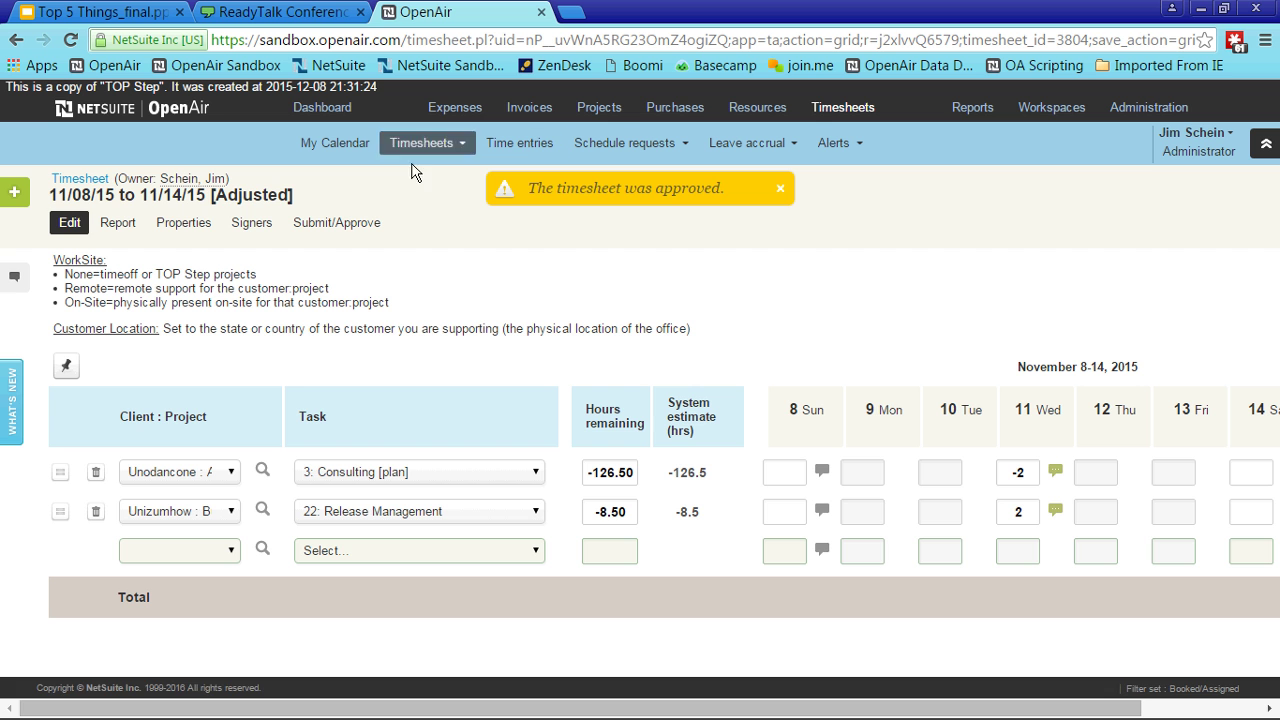
pyautogui.click(91, 183)
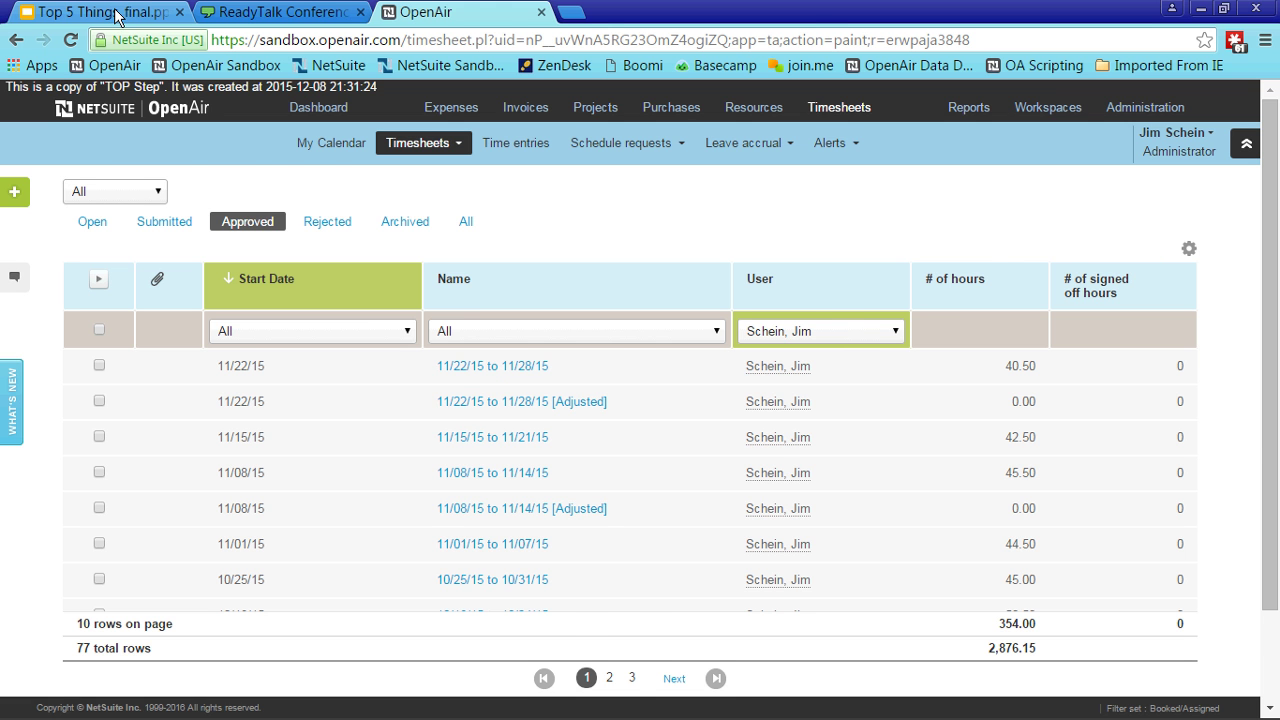
# - Switch to the Google Slides deck and show slide 7, "#1 – Scripting"
pyautogui.click(118, 13)
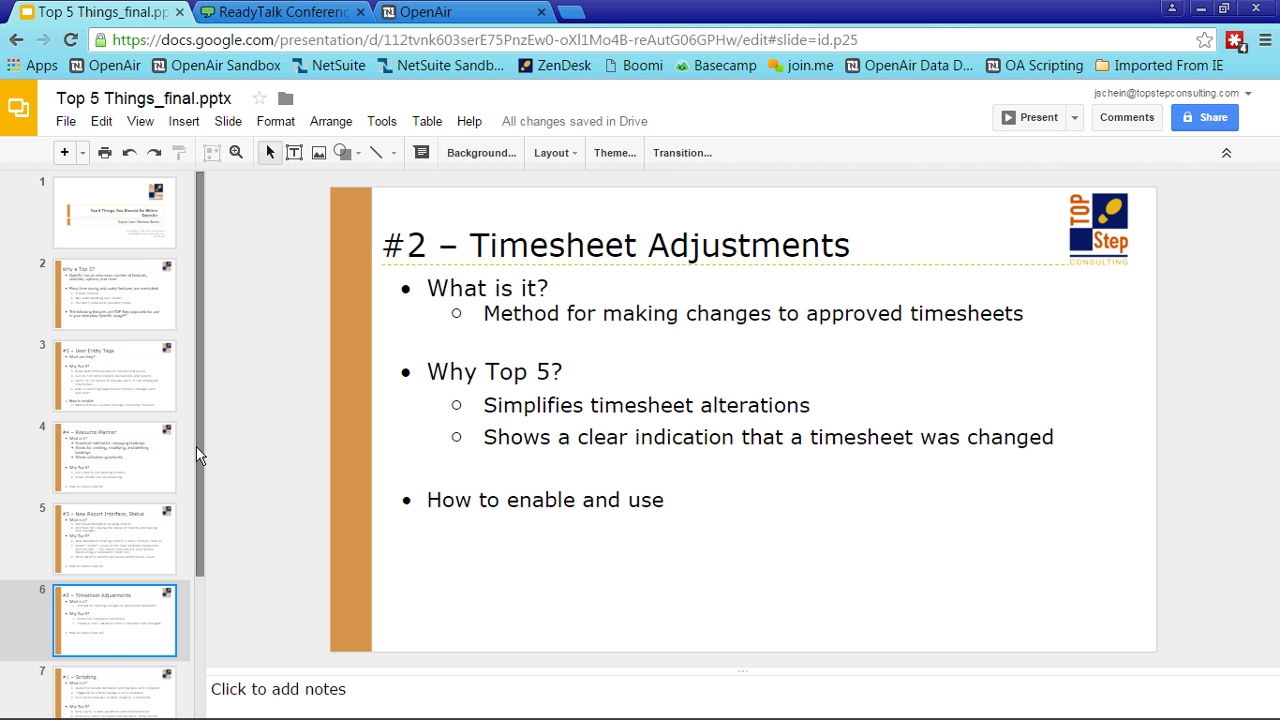
pyautogui.scroll(-3, 196, 446)
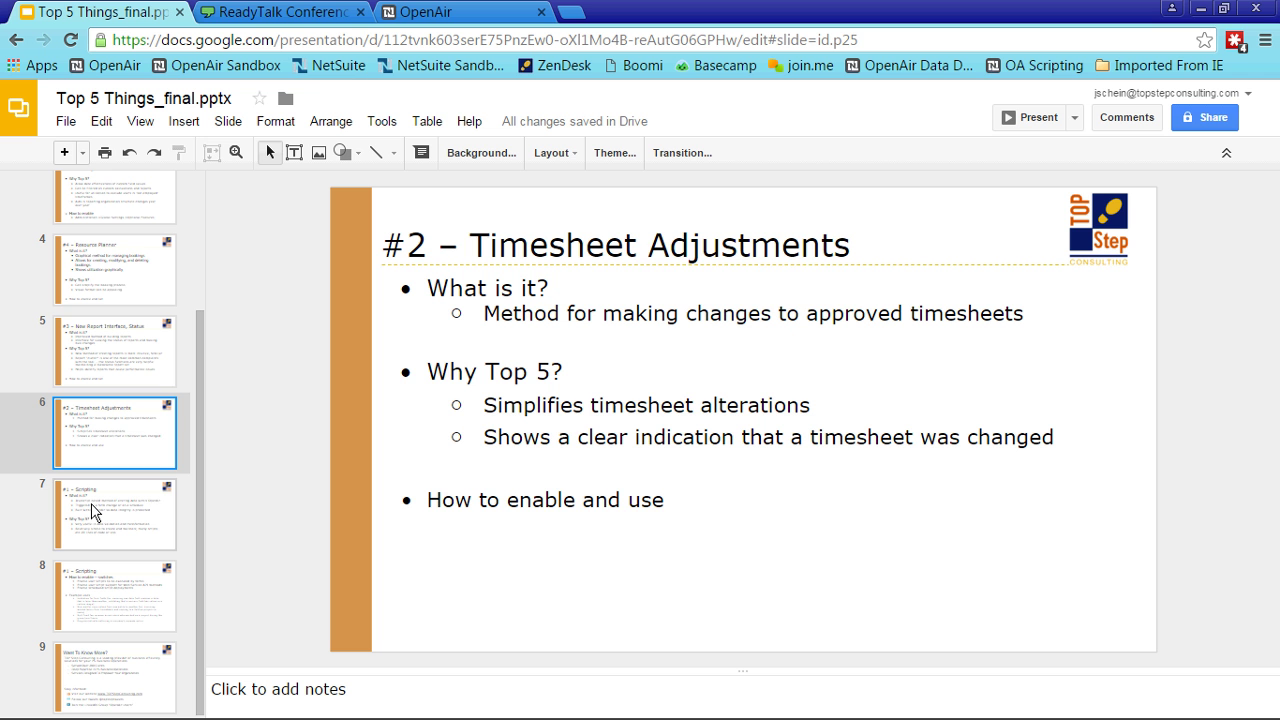
pyautogui.click(91, 512)
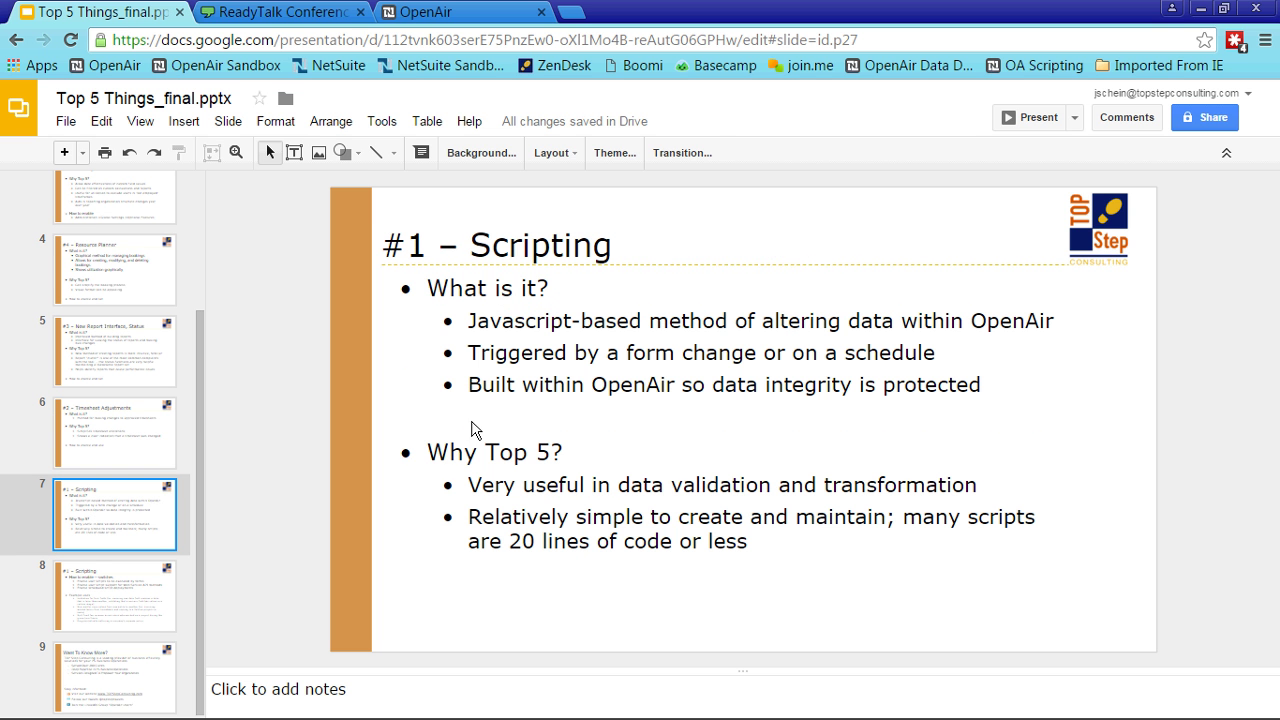
pyautogui.click(686, 239)
pyautogui.click(651, 314)
pyautogui.click(548, 217)
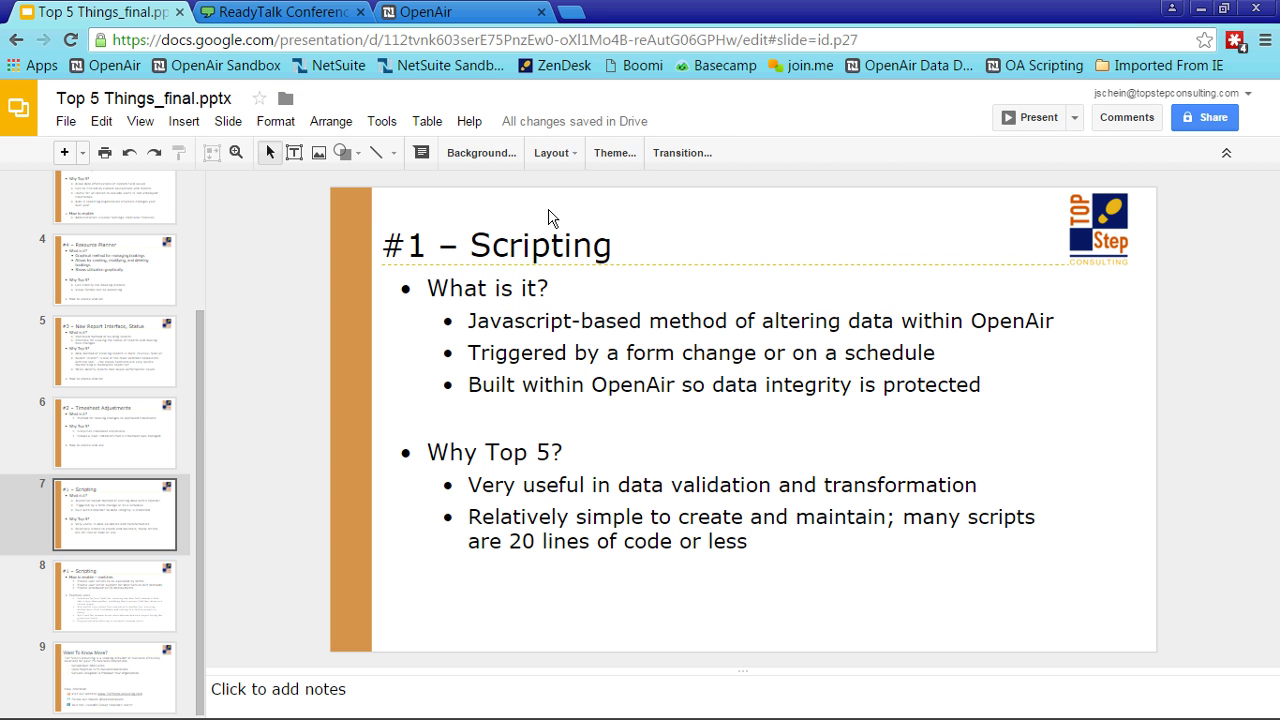